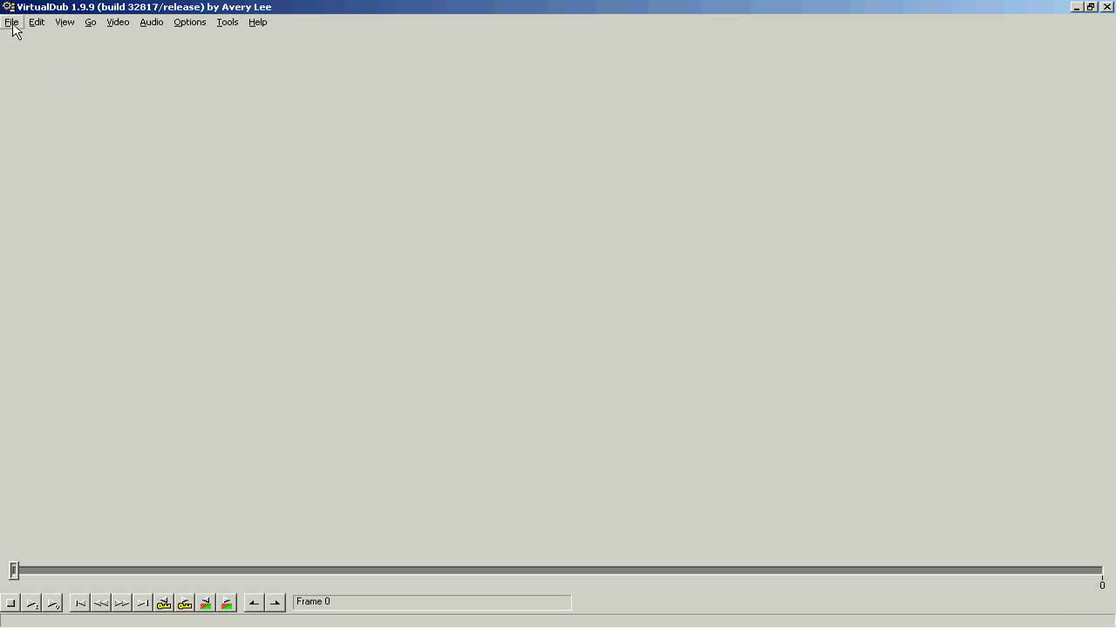
Open the wildebeest clip 00315.avi from the video folder.
{"action": "left_click", "coordinate": [11, 21]}
{"action": "left_click", "coordinate": [35, 37]}
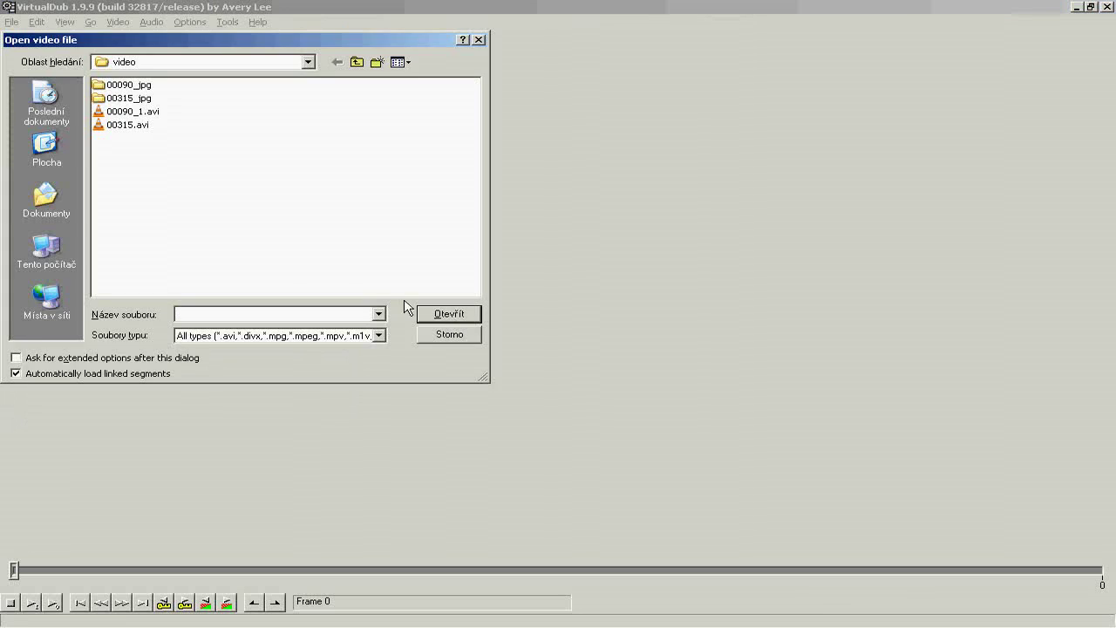
{"action": "double_click", "coordinate": [134, 125]}
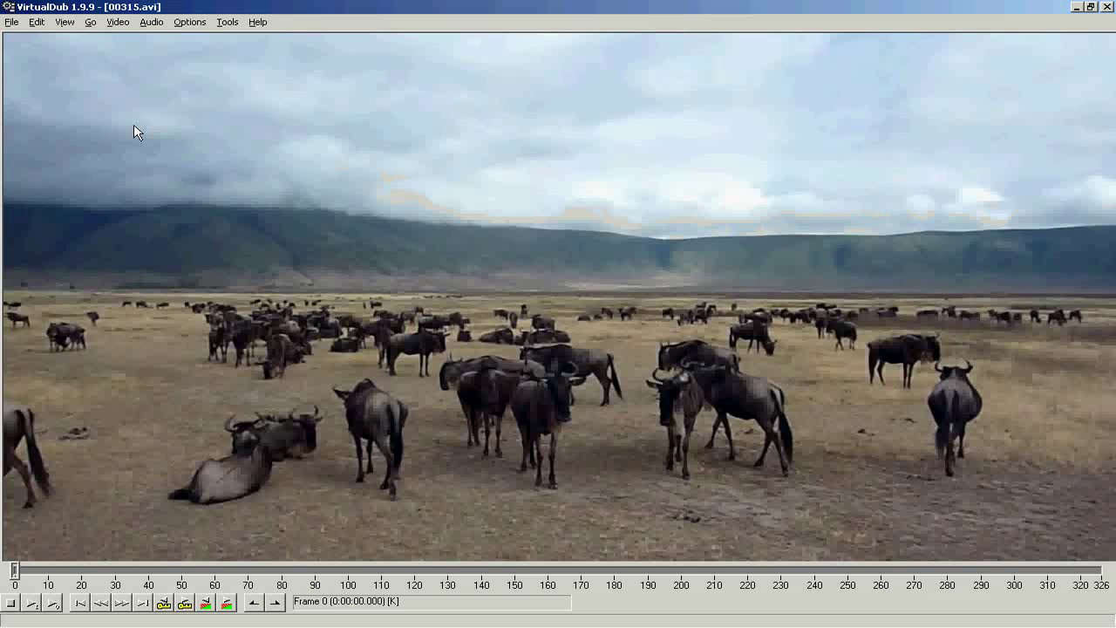
Export the clip as a JPEG image sequence named for3D in the video folder.
{"action": "left_click", "coordinate": [12, 21]}
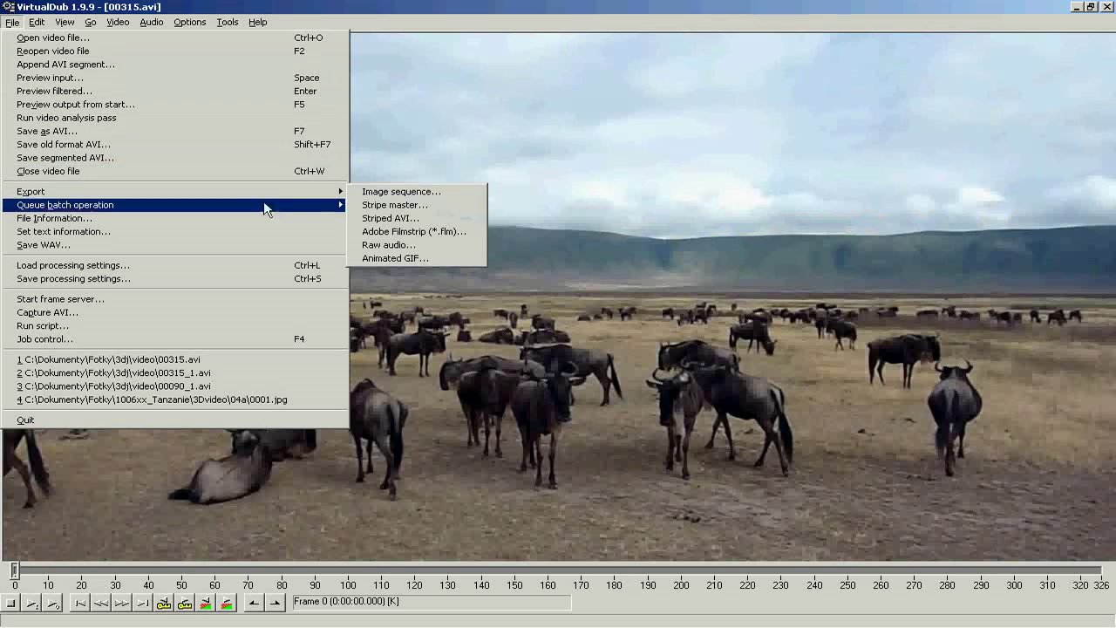
{"action": "mouse_move", "coordinate": [323, 191]}
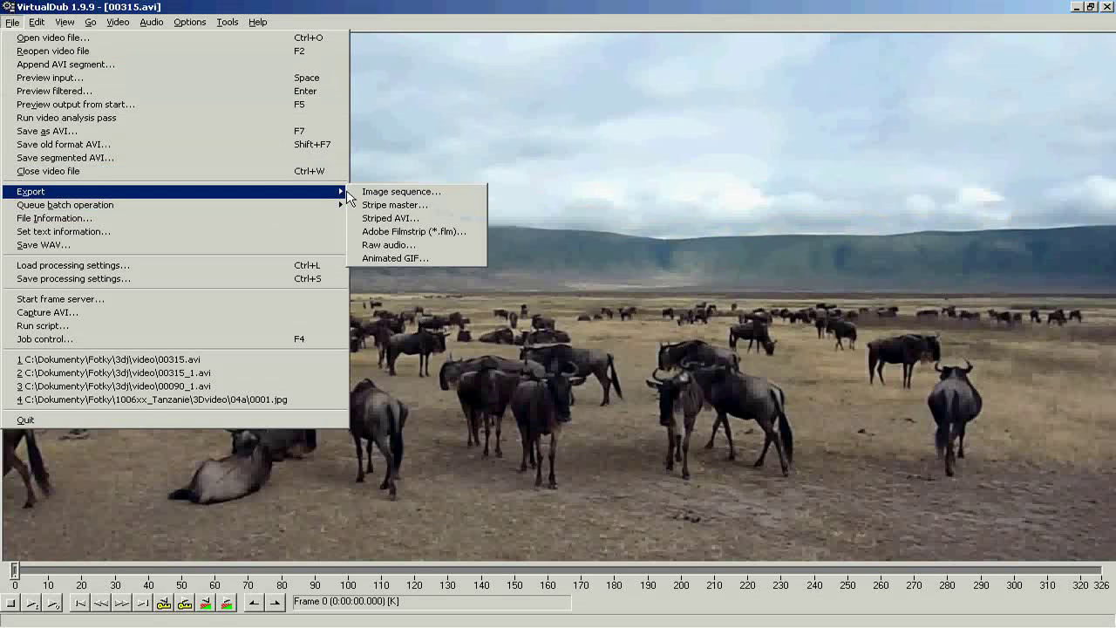
{"action": "left_click", "coordinate": [393, 190]}
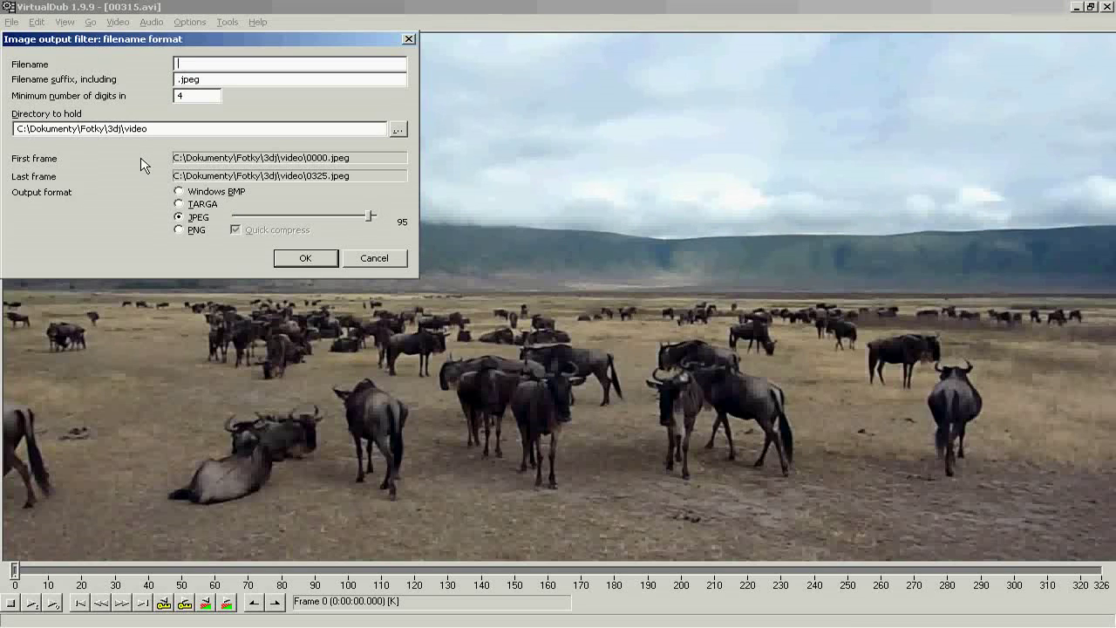
{"action": "type", "text": "for3D"}
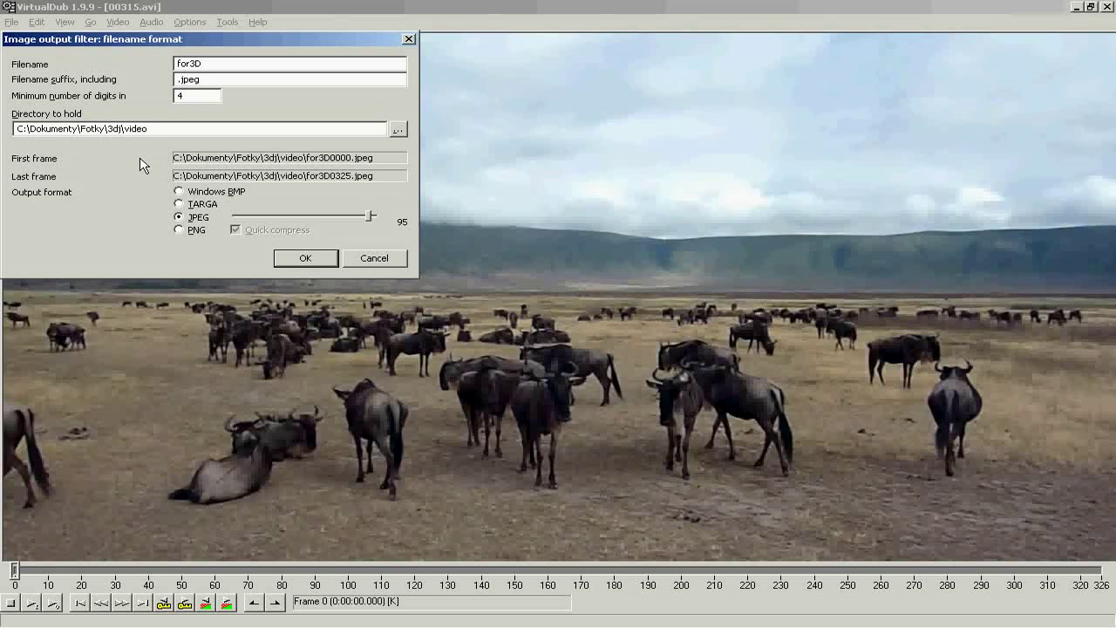
{"action": "left_click", "coordinate": [306, 259]}
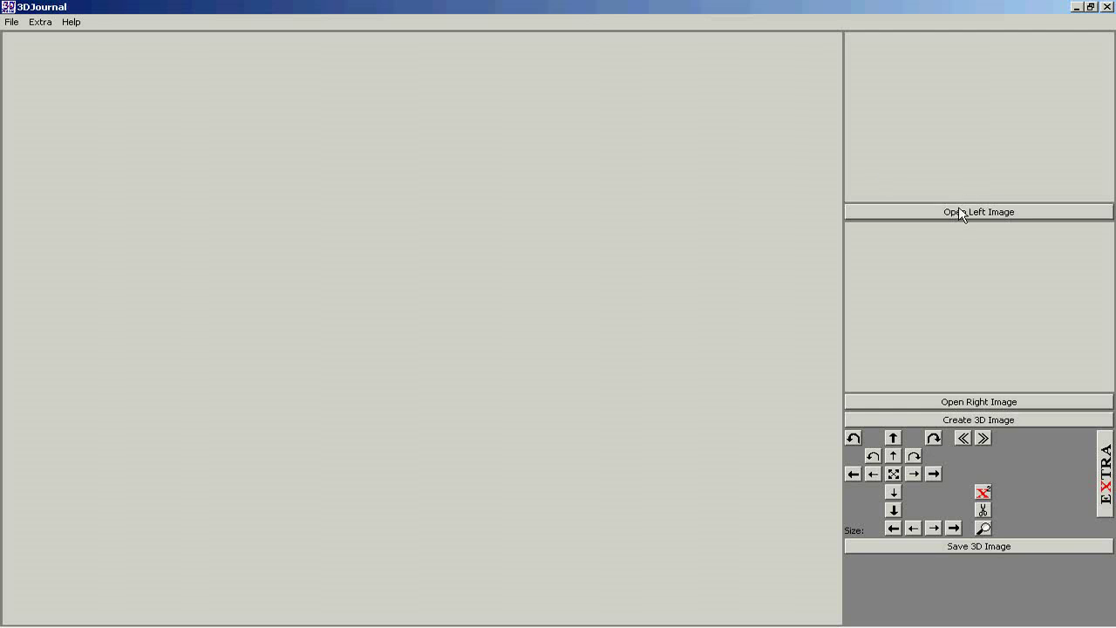
Load the first frame from the 00090_jpg folder as the left image.
{"action": "left_click", "coordinate": [960, 212]}
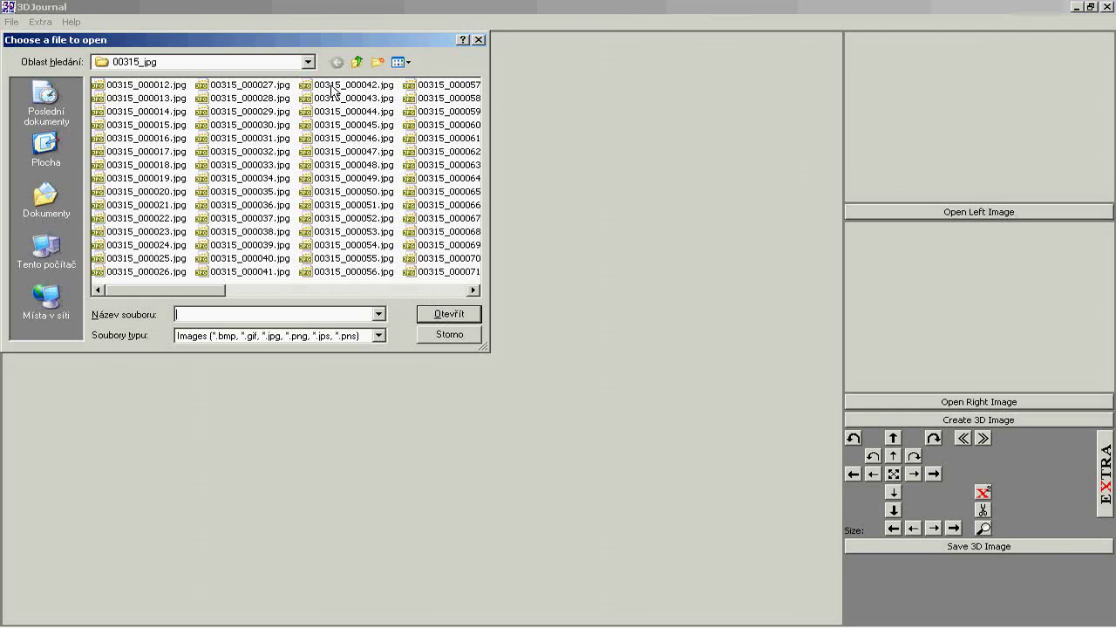
{"action": "left_click", "coordinate": [357, 63]}
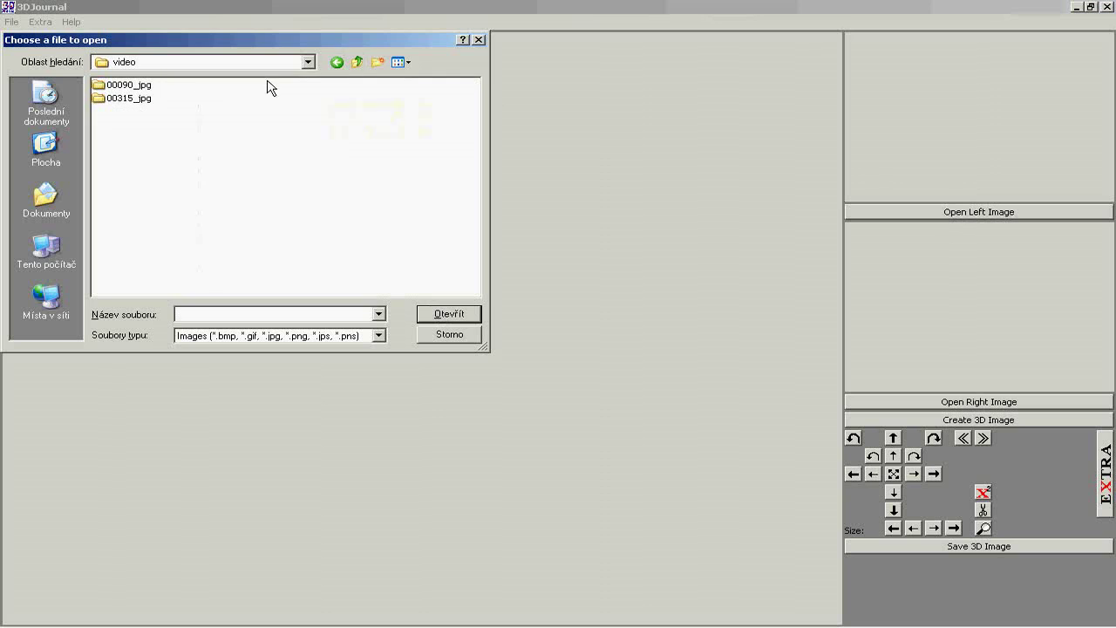
{"action": "double_click", "coordinate": [129, 84]}
{"action": "double_click", "coordinate": [144, 86]}
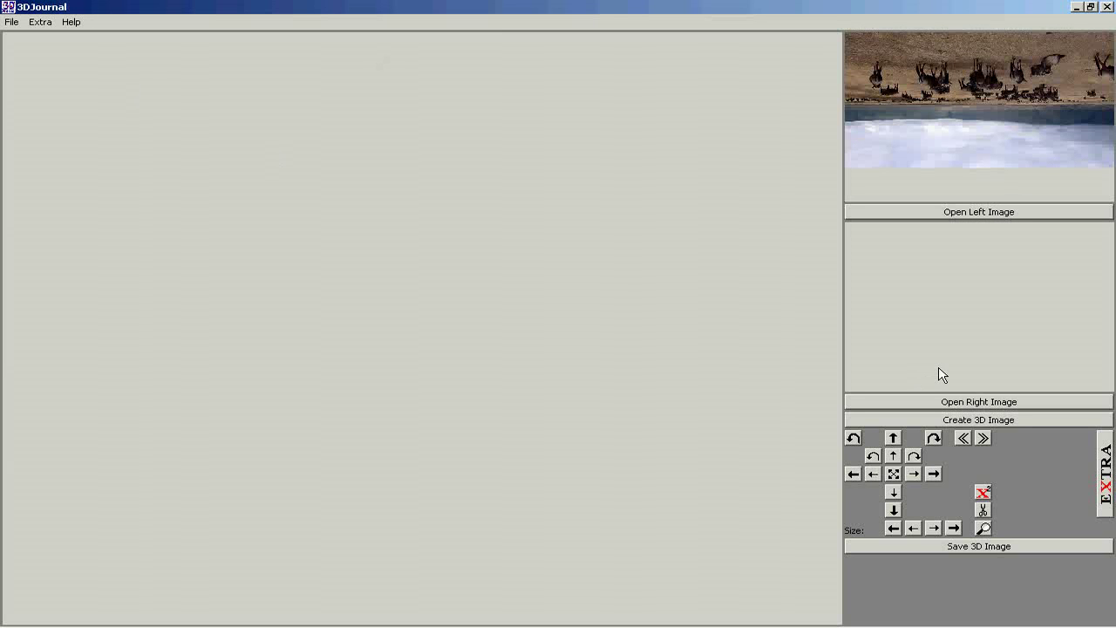
Load 00315_000012.jpg from the 00315_jpg folder as the right image.
{"action": "left_click", "coordinate": [954, 402]}
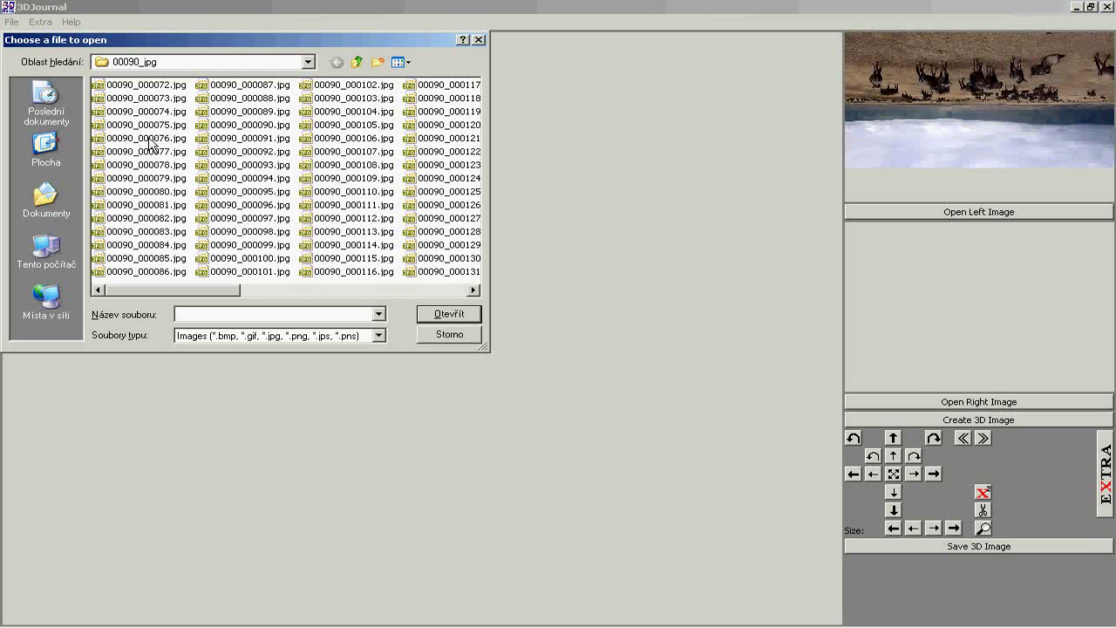
{"action": "left_click", "coordinate": [356, 63]}
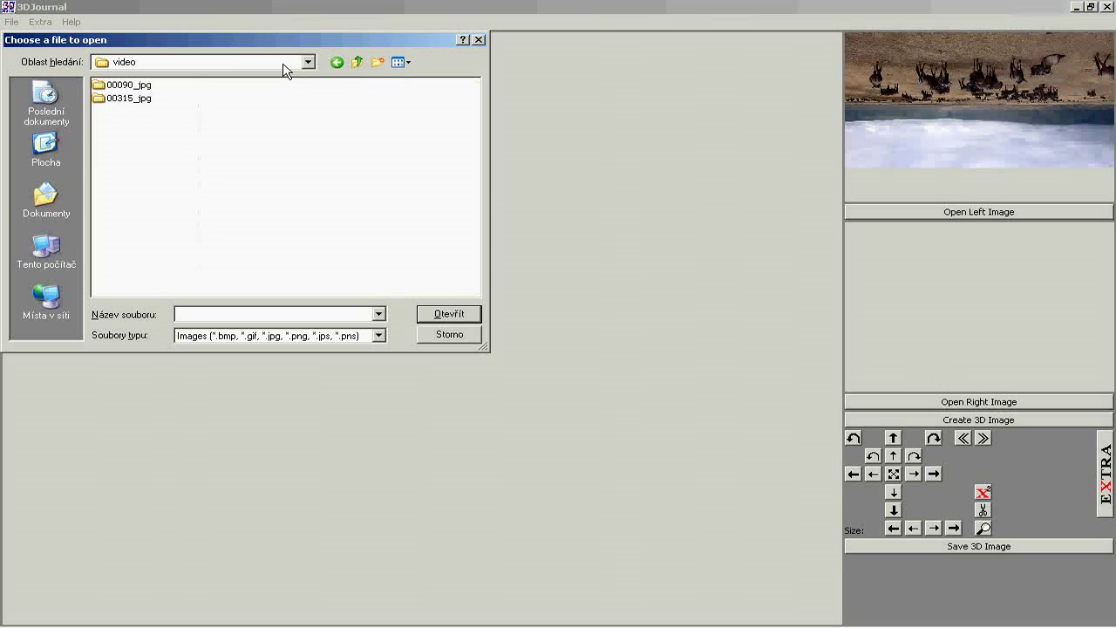
{"action": "double_click", "coordinate": [129, 99]}
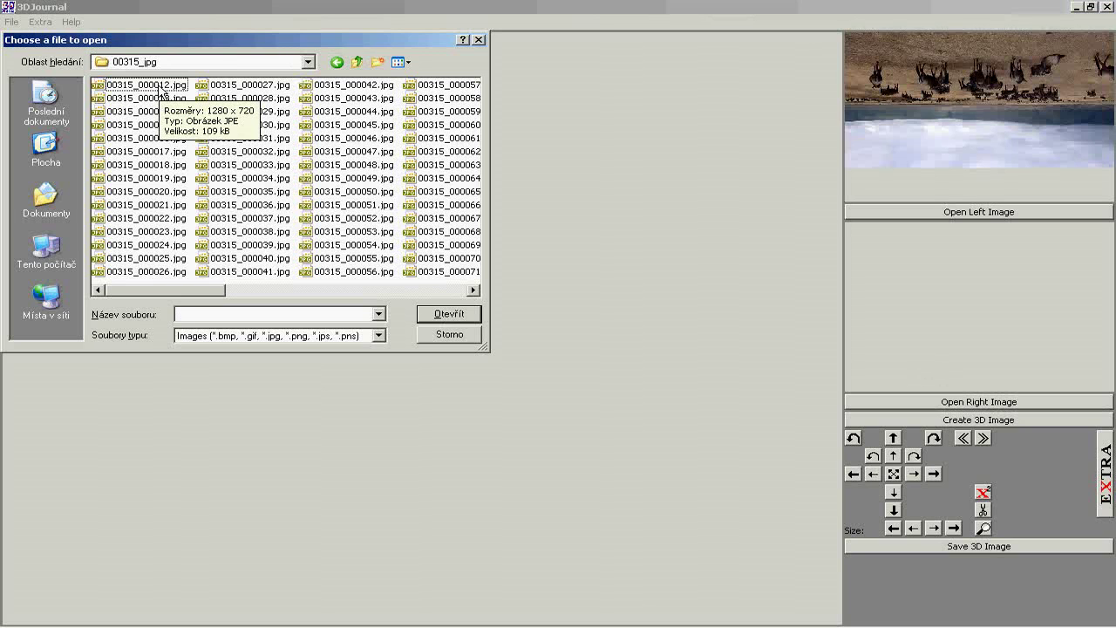
{"action": "double_click", "coordinate": [160, 90]}
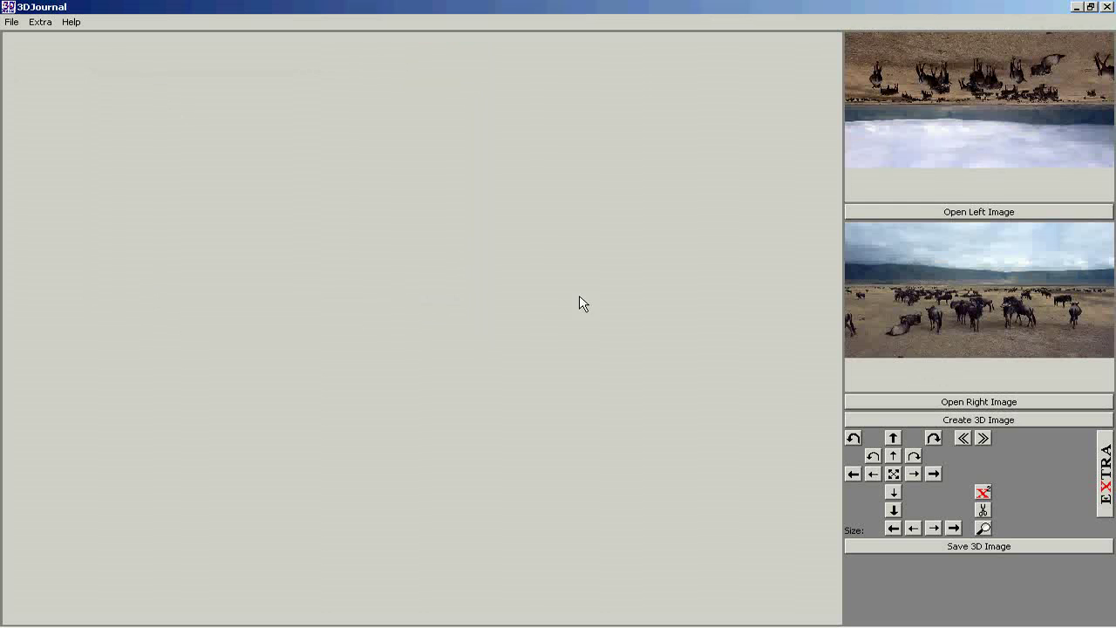
Set the 3D save size to HD 1280×720 and rotate the left image 180°.
{"action": "left_click", "coordinate": [983, 493]}
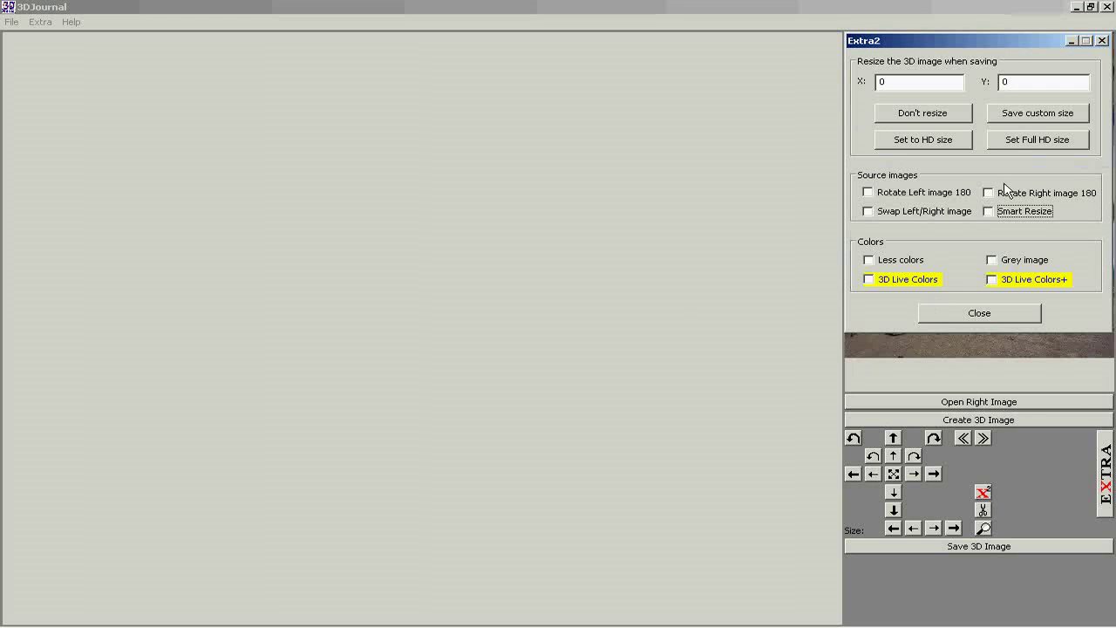
{"action": "left_click_drag", "start_coordinate": [1024, 45], "coordinate": [518, 115]}
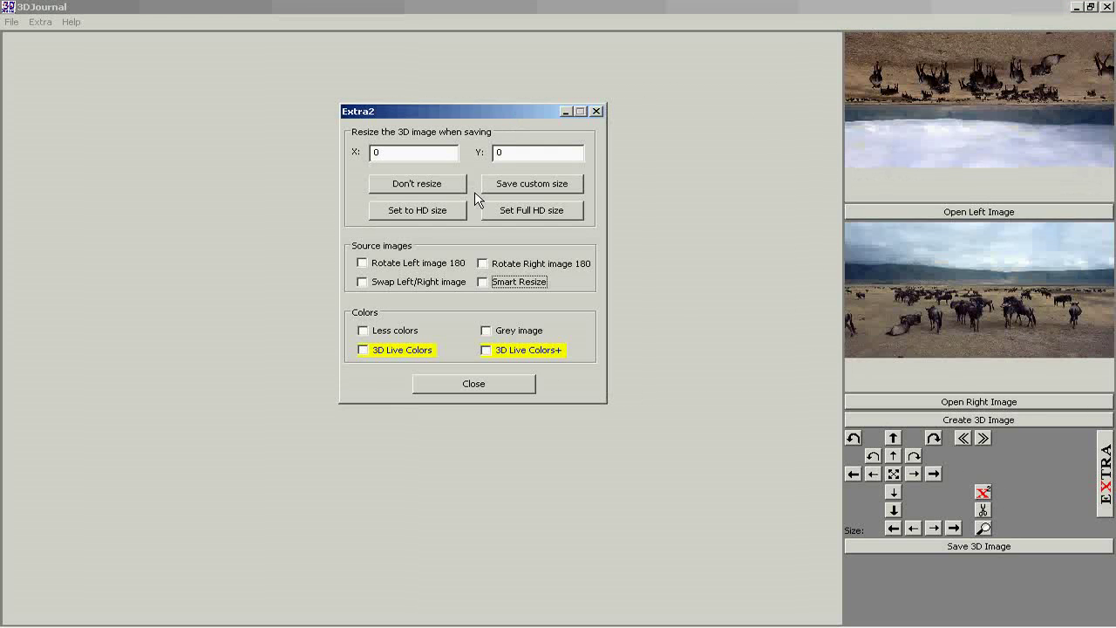
{"action": "left_click", "coordinate": [423, 217]}
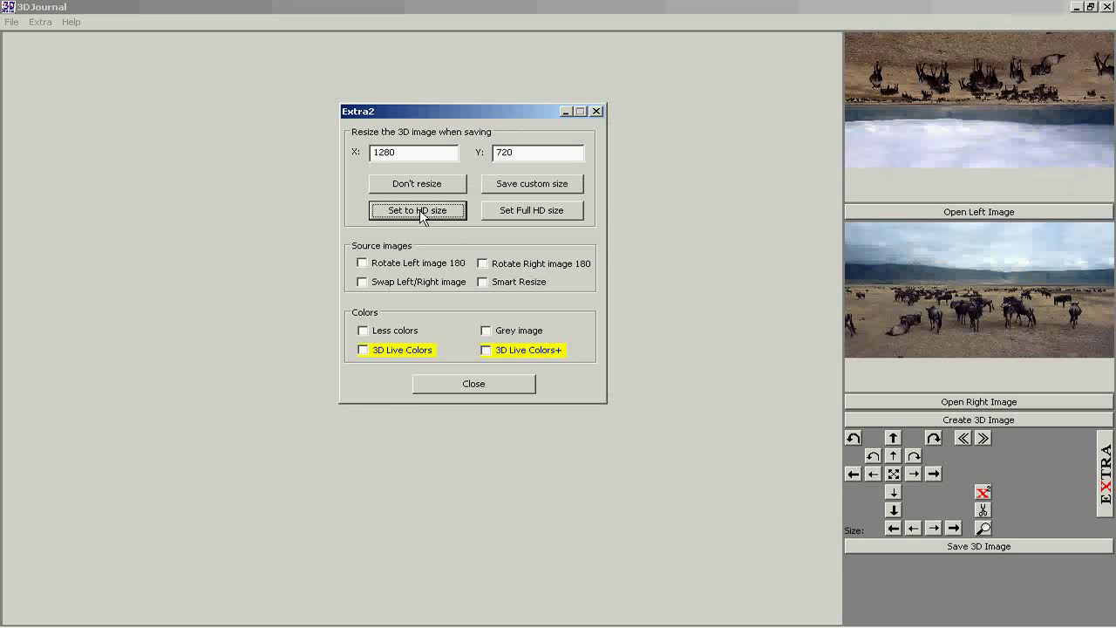
{"action": "left_click", "coordinate": [381, 266]}
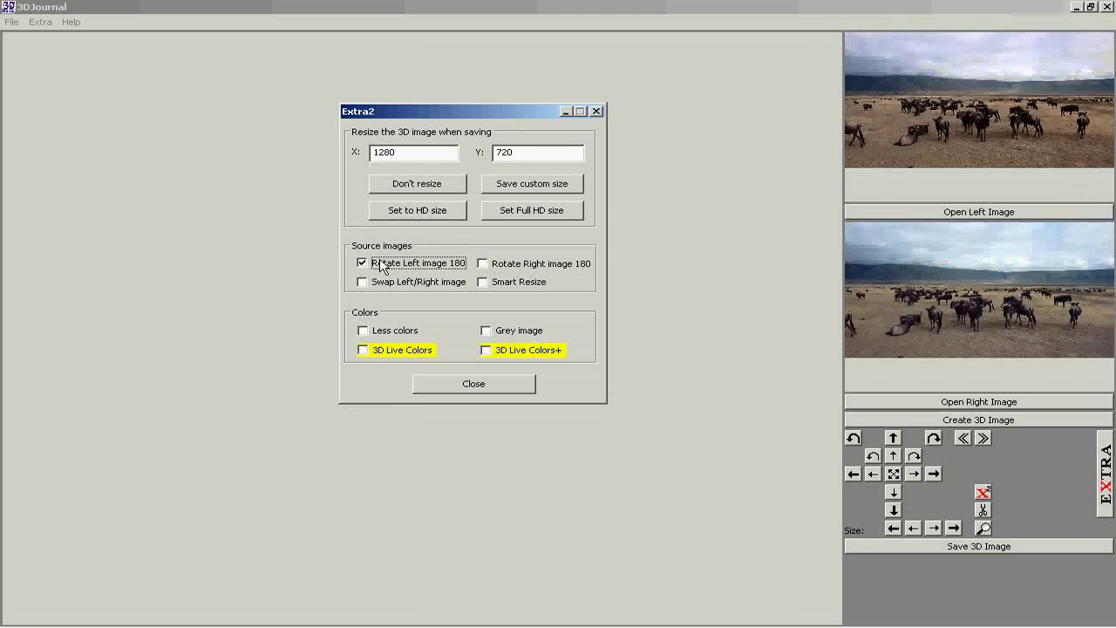
{"action": "left_click", "coordinate": [460, 390]}
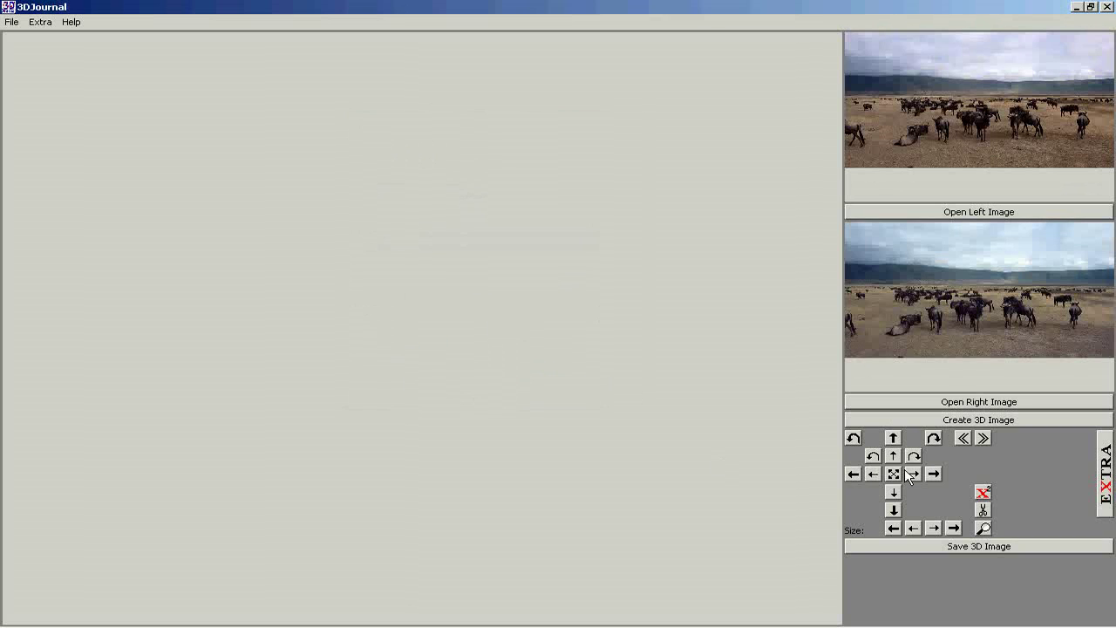
Create the red-cyan anaglyph and shift its channels twice for closer alignment.
{"action": "left_click", "coordinate": [967, 422]}
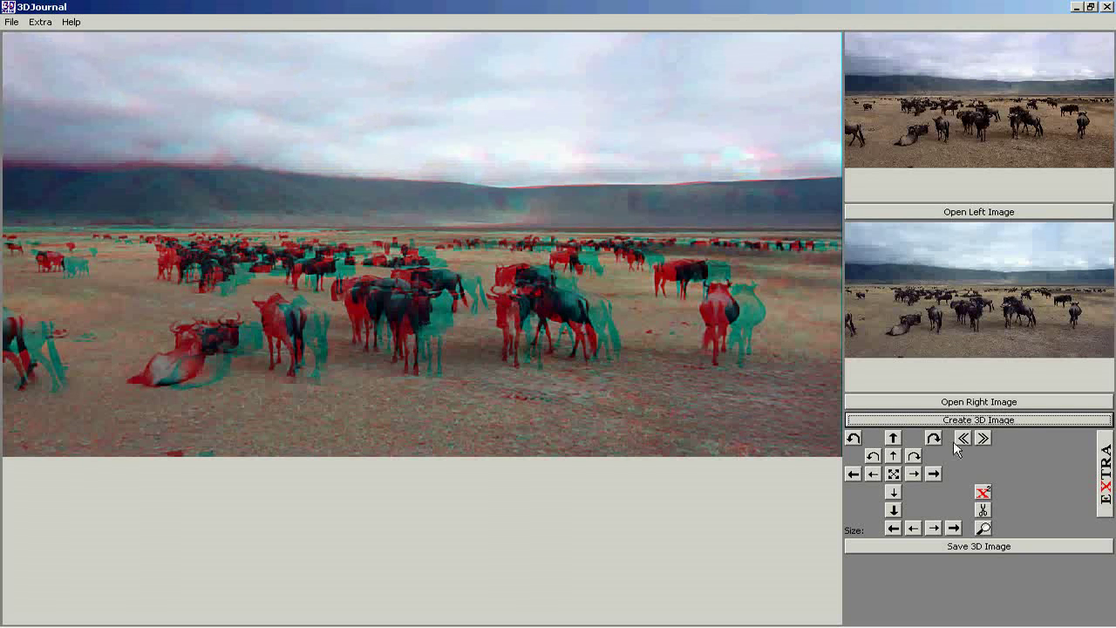
{"action": "left_click", "coordinate": [854, 475]}
{"action": "left_click", "coordinate": [854, 474]}
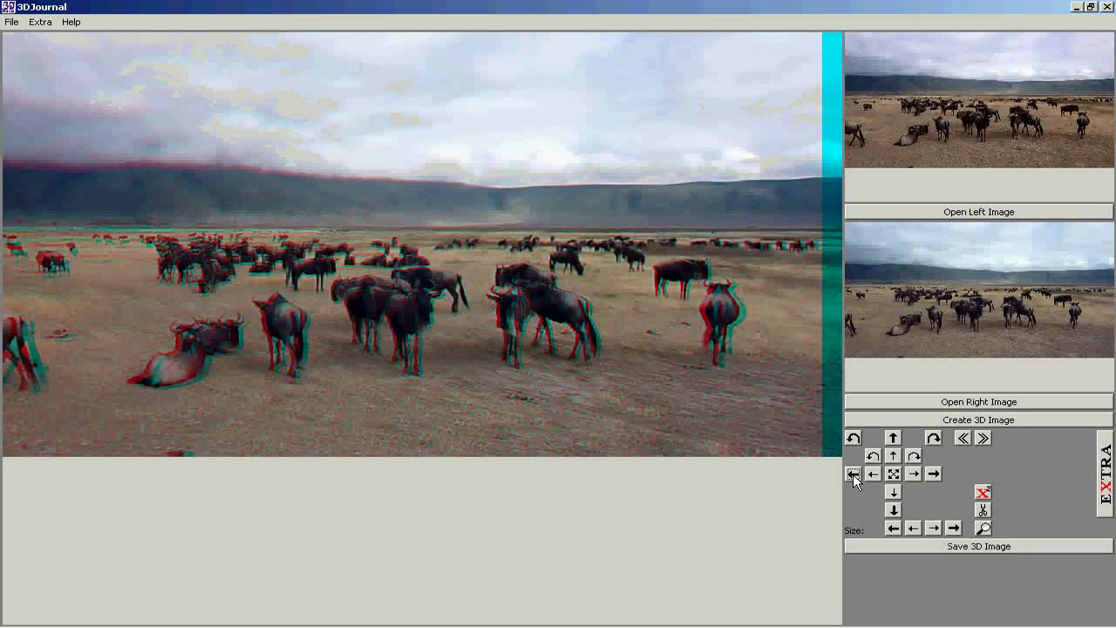
Mark a crop rectangle from the image's top-left to bottom-right corner.
{"action": "left_click", "coordinate": [982, 511]}
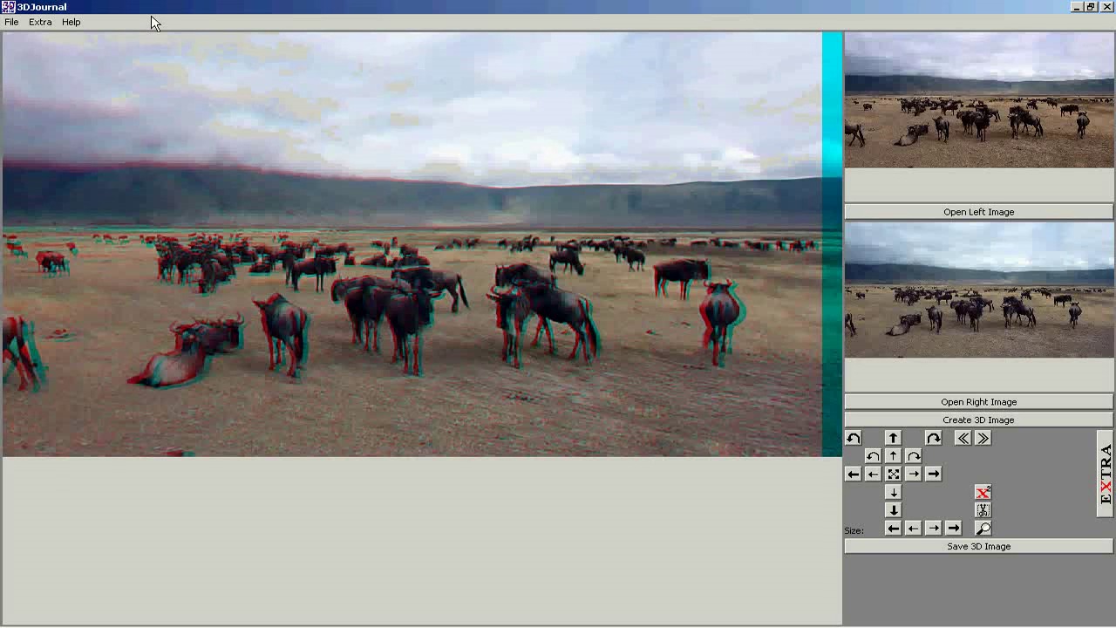
{"action": "left_click", "coordinate": [7, 40]}
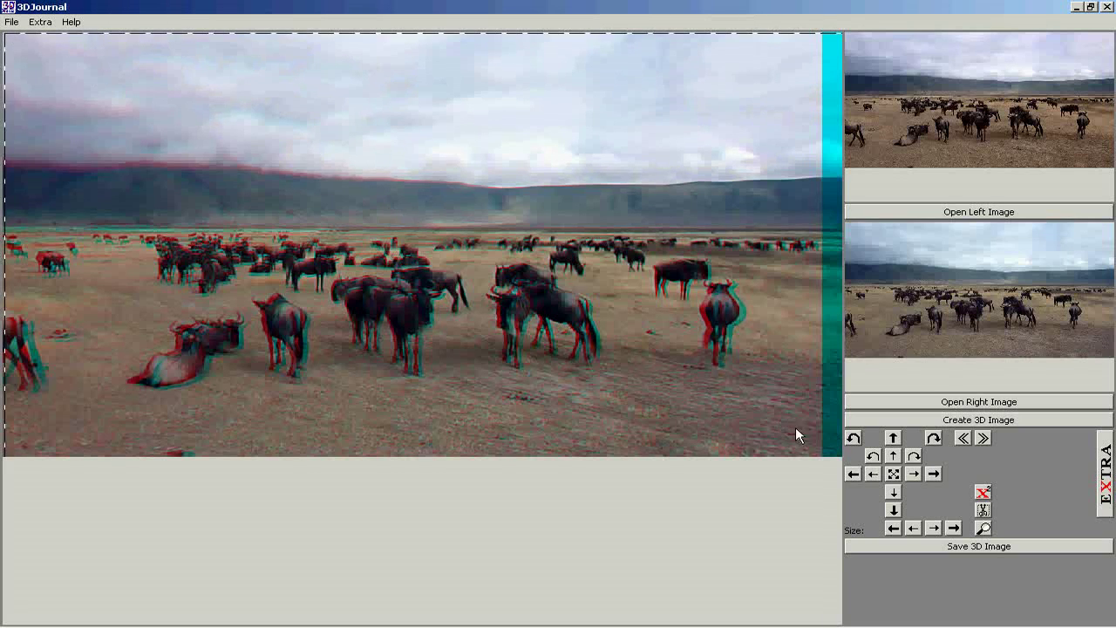
{"action": "left_click_drag", "start_coordinate": [820, 459], "coordinate": [823, 460]}
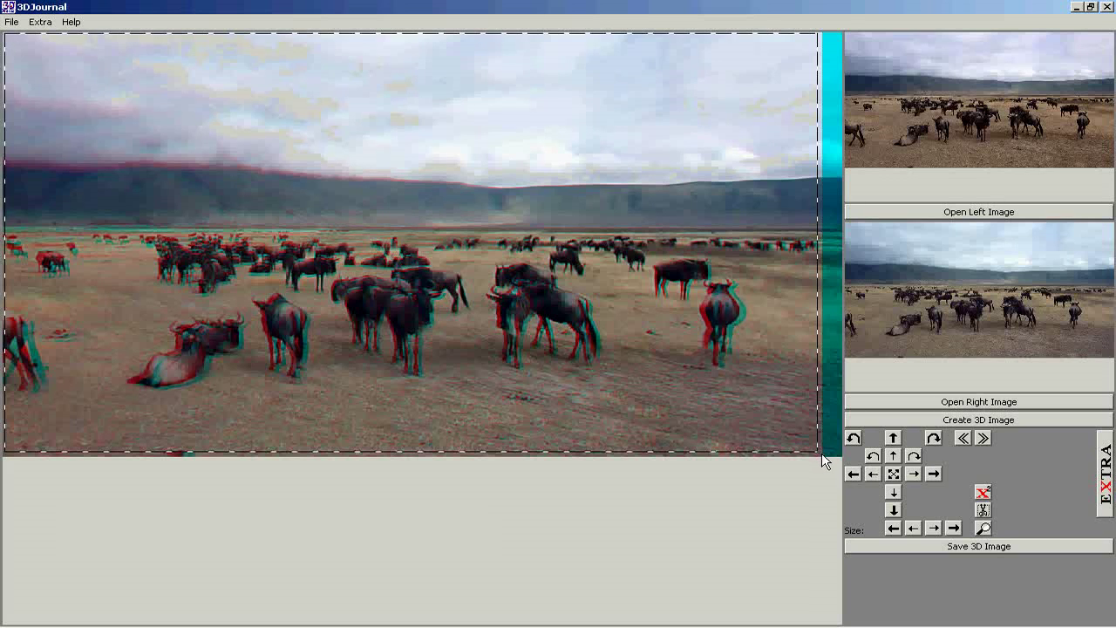
Save the 3D image as 3D0001 in JPG stereo (*.jps) format in the video folder.
{"action": "left_click", "coordinate": [934, 547]}
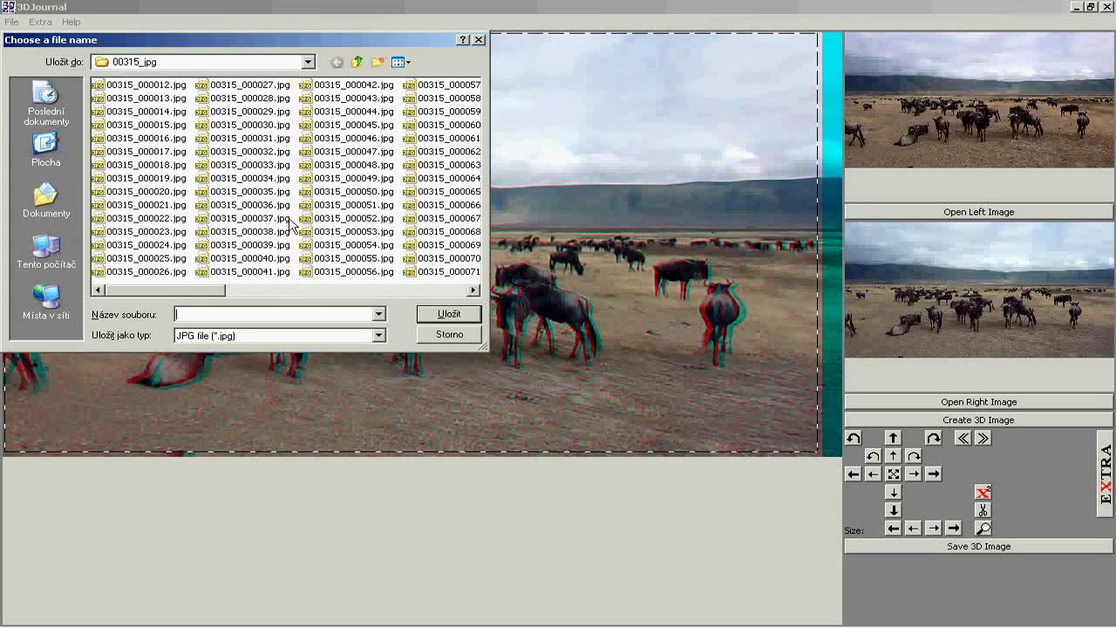
{"action": "left_click", "coordinate": [357, 62]}
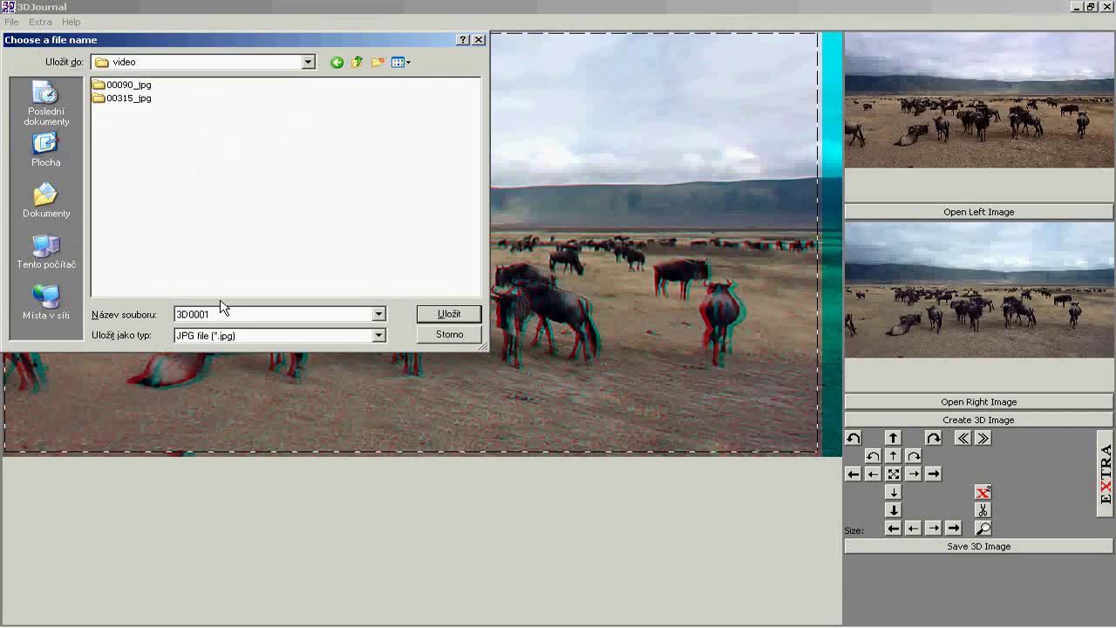
{"action": "left_click", "coordinate": [346, 335]}
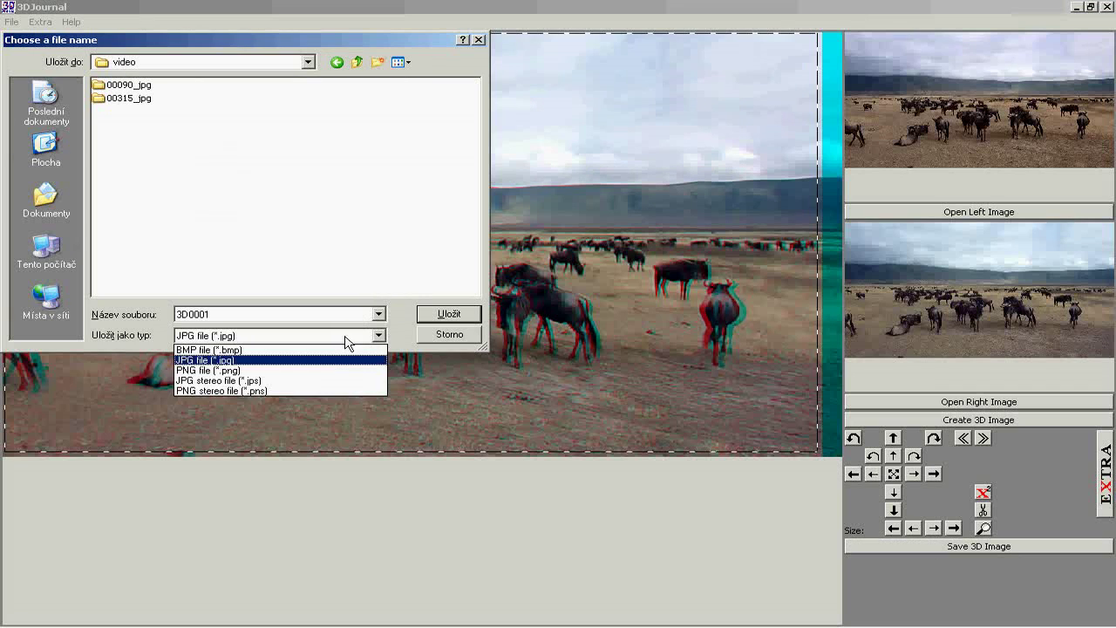
{"action": "left_click", "coordinate": [312, 381]}
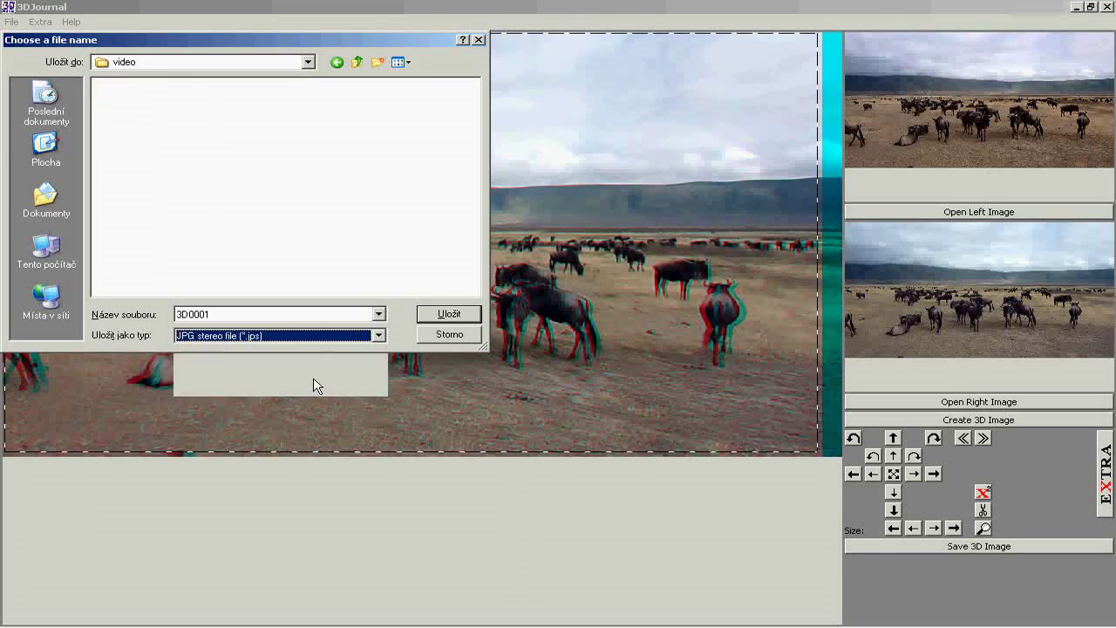
{"action": "left_click", "coordinate": [449, 314]}
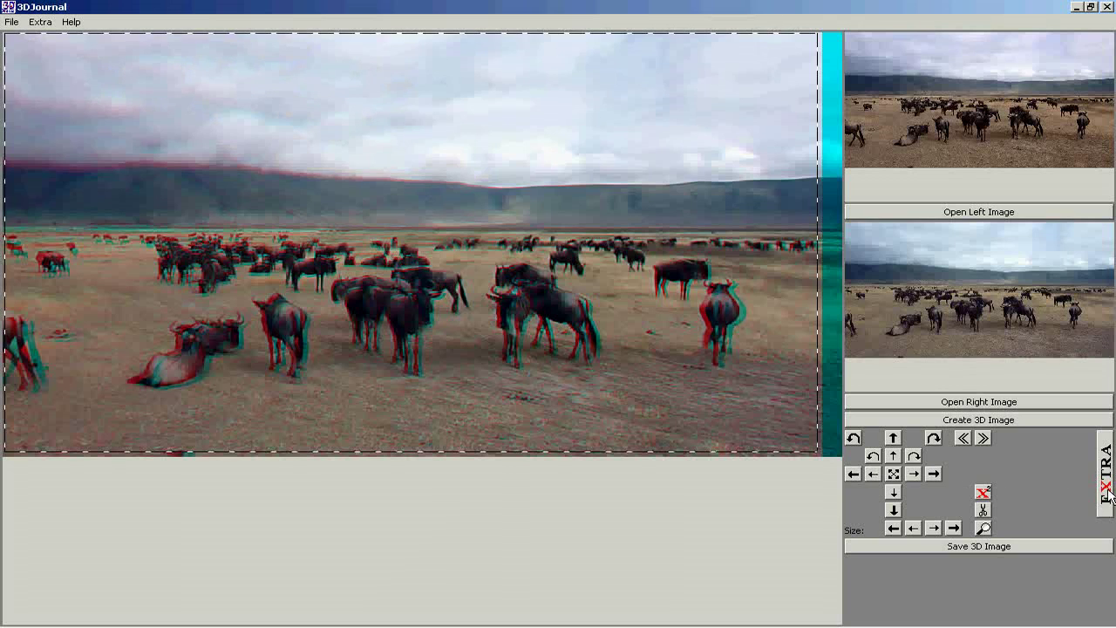
Start a batch run producing 100 stereo images from the left and right frame sequences.
{"action": "left_click", "coordinate": [1106, 489]}
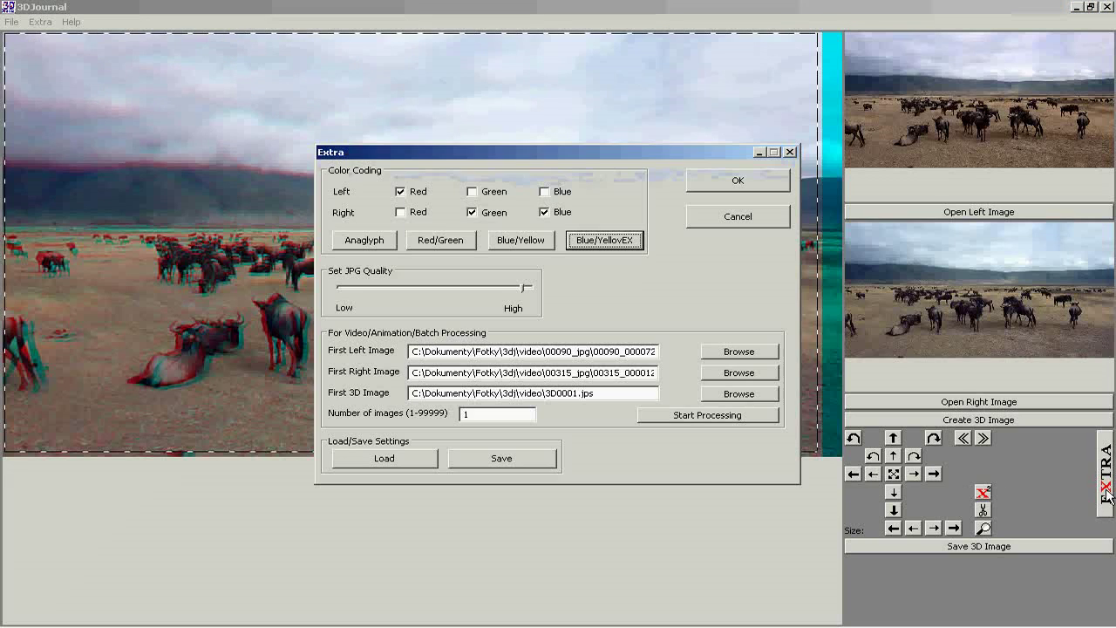
{"action": "left_click", "coordinate": [519, 418]}
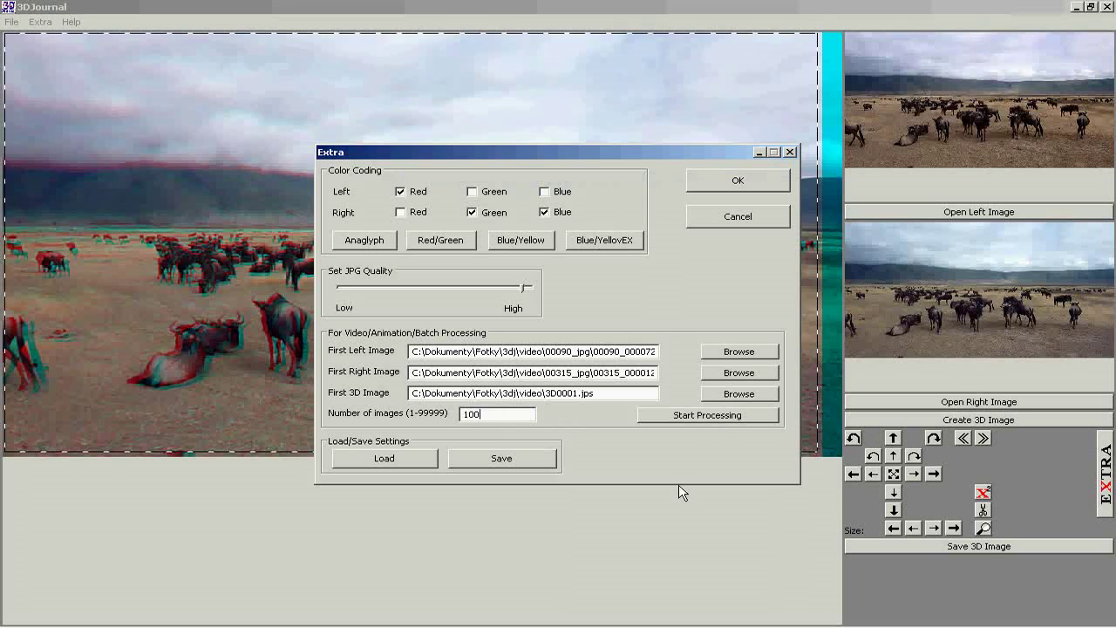
{"action": "left_click", "coordinate": [717, 417]}
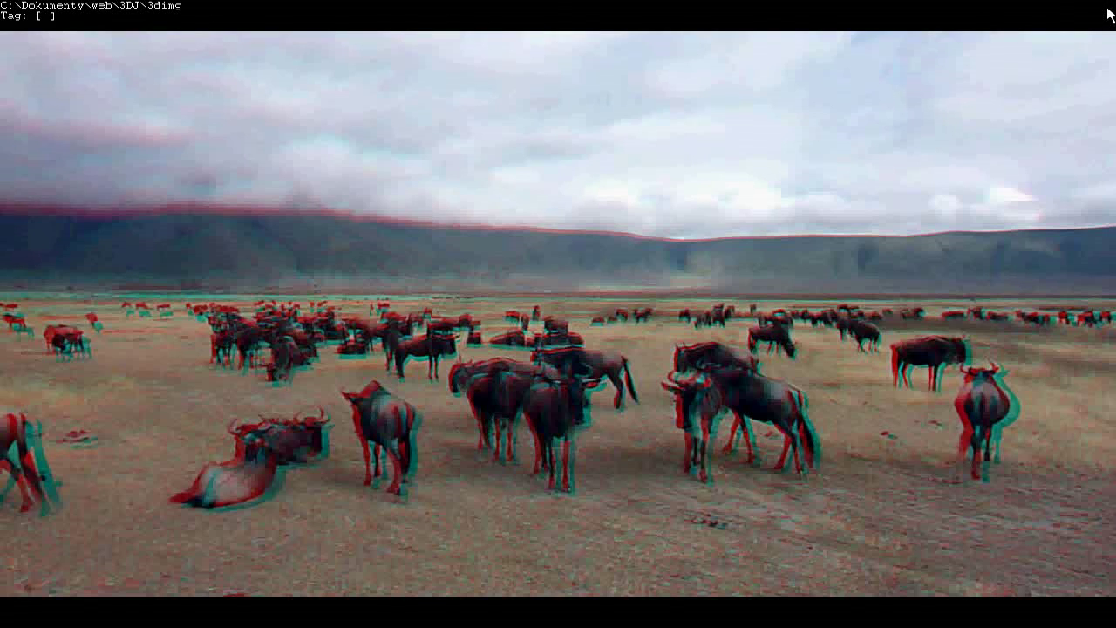
Advance the viewer to the side-by-side stereo image 3d0091.
{"action": "key", "text": "space"}
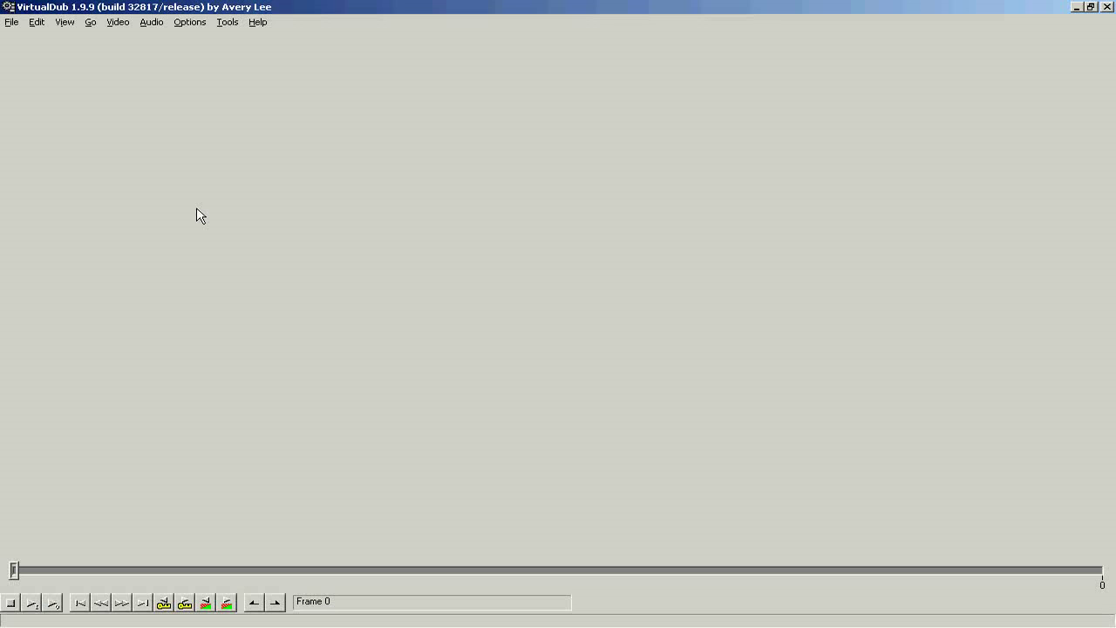
Load 3d0001.jps as video using the All types filter, and set panes to 50% zoom.
{"action": "left_click", "coordinate": [12, 22]}
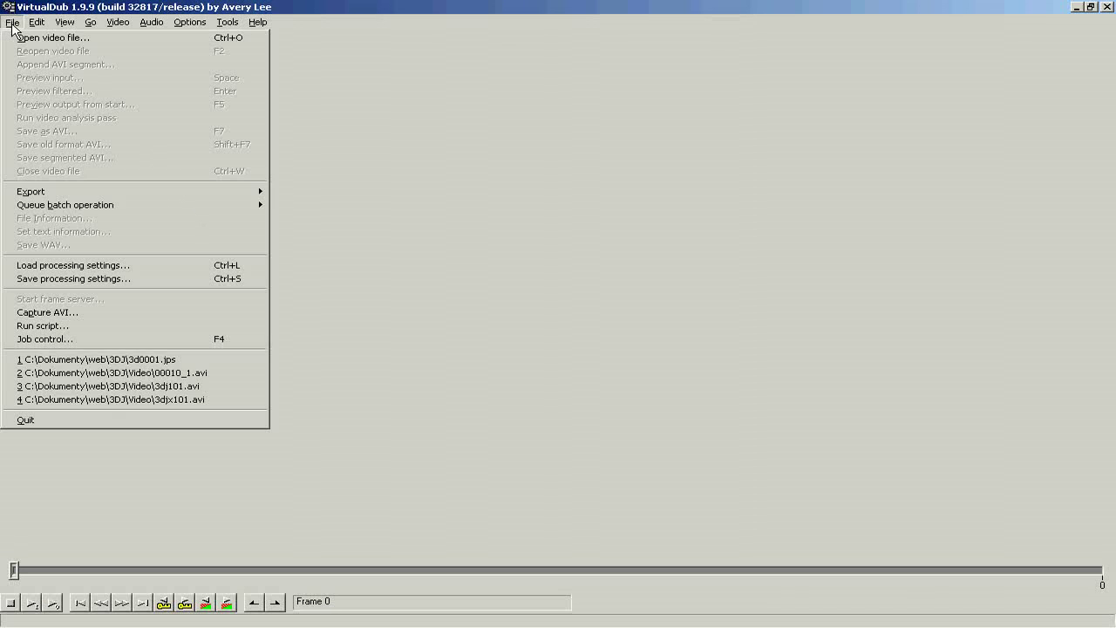
{"action": "left_click", "coordinate": [21, 38]}
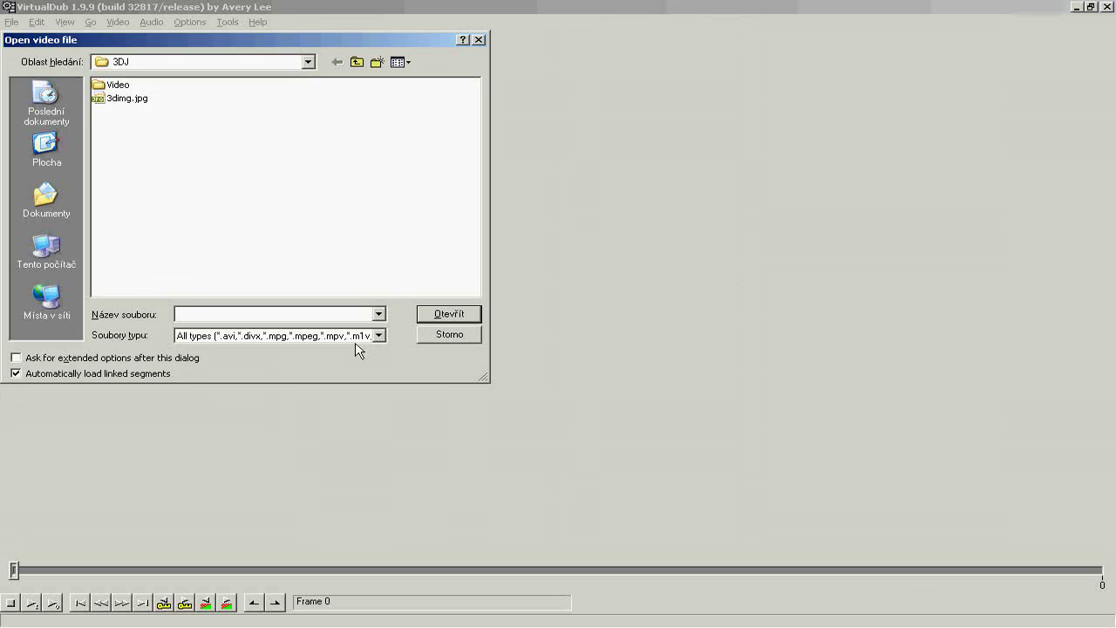
{"action": "left_click", "coordinate": [359, 339]}
{"action": "left_click", "coordinate": [317, 432]}
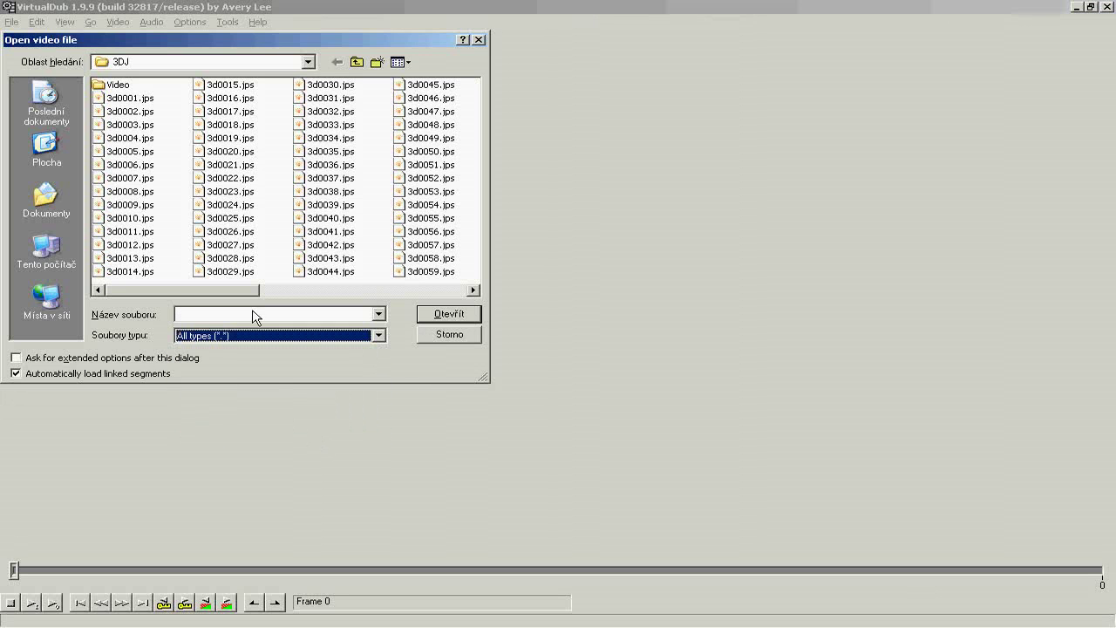
{"action": "left_click", "coordinate": [128, 99]}
{"action": "double_click", "coordinate": [127, 103]}
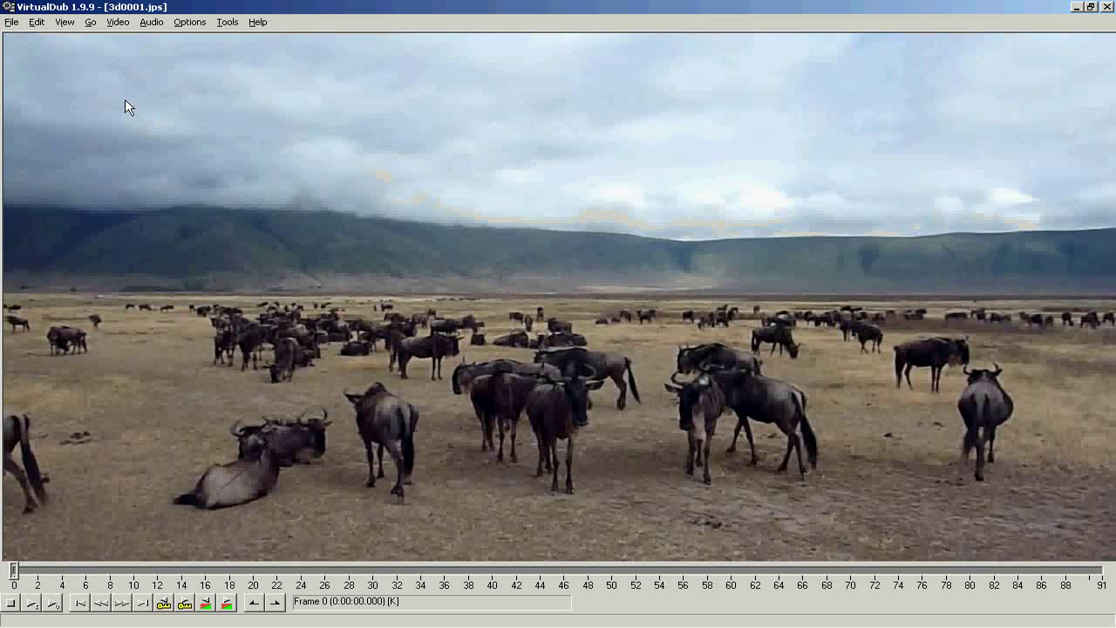
{"action": "right_click", "coordinate": [281, 199]}
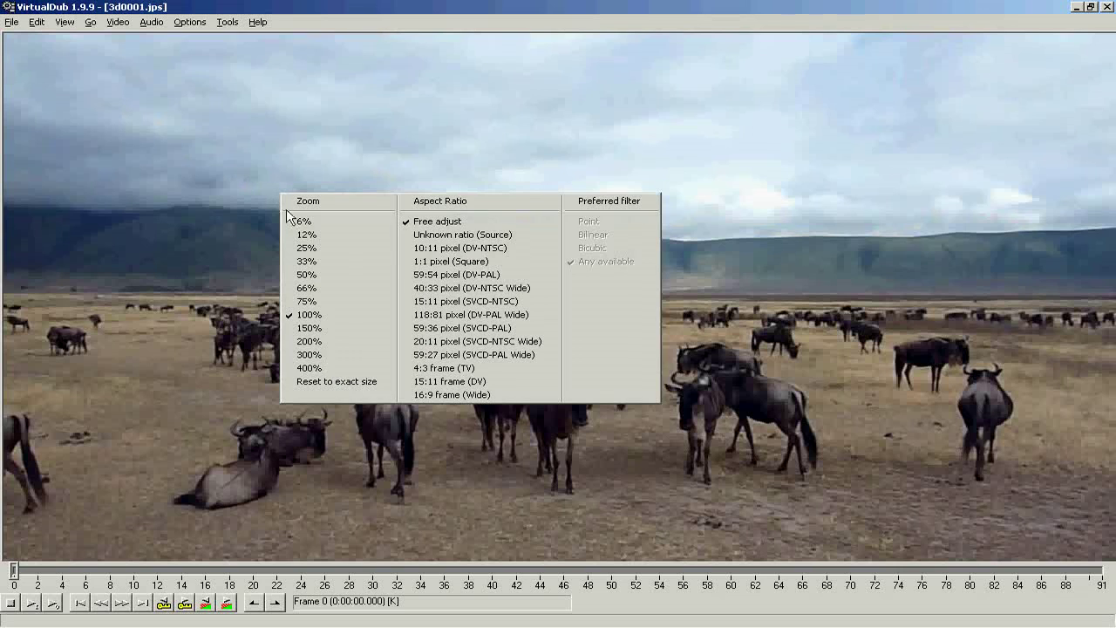
{"action": "left_click", "coordinate": [314, 273]}
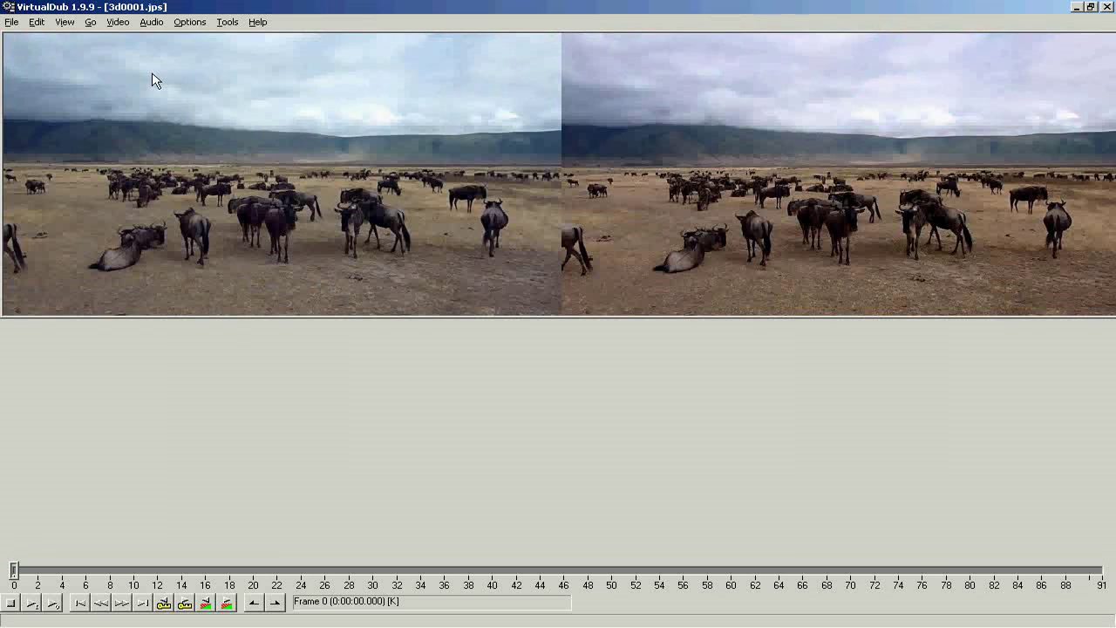
Change the stereo sequence's frame rate from 10 fps to 30 fps.
{"action": "left_click", "coordinate": [117, 23]}
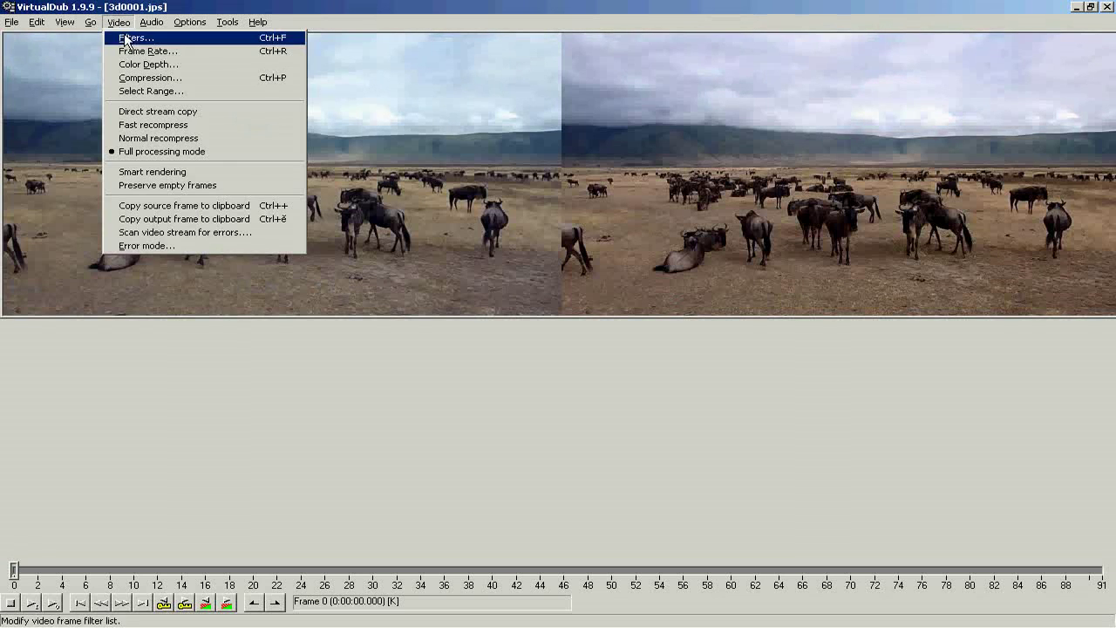
{"action": "left_click", "coordinate": [132, 51]}
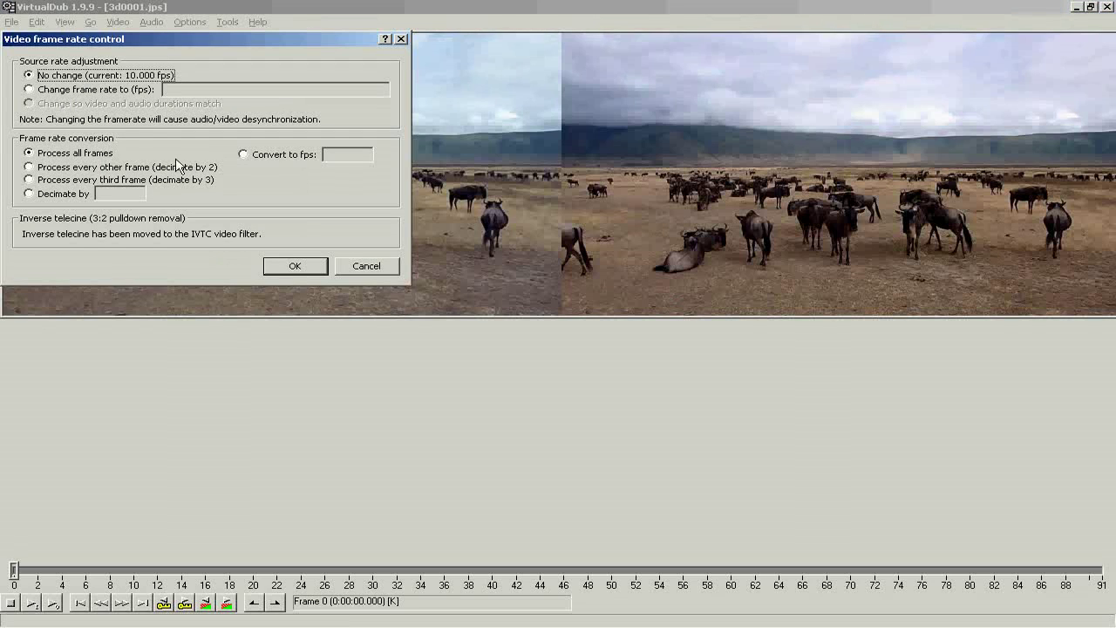
{"action": "left_click", "coordinate": [137, 91]}
{"action": "left_click", "coordinate": [179, 89]}
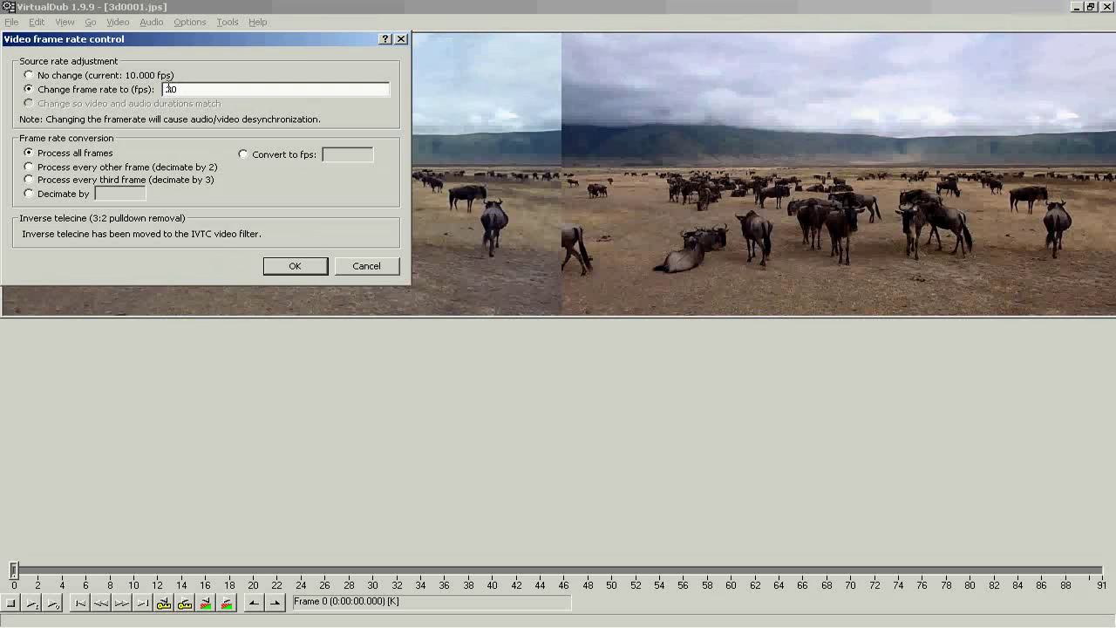
{"action": "left_click", "coordinate": [243, 155]}
{"action": "left_click", "coordinate": [305, 266]}
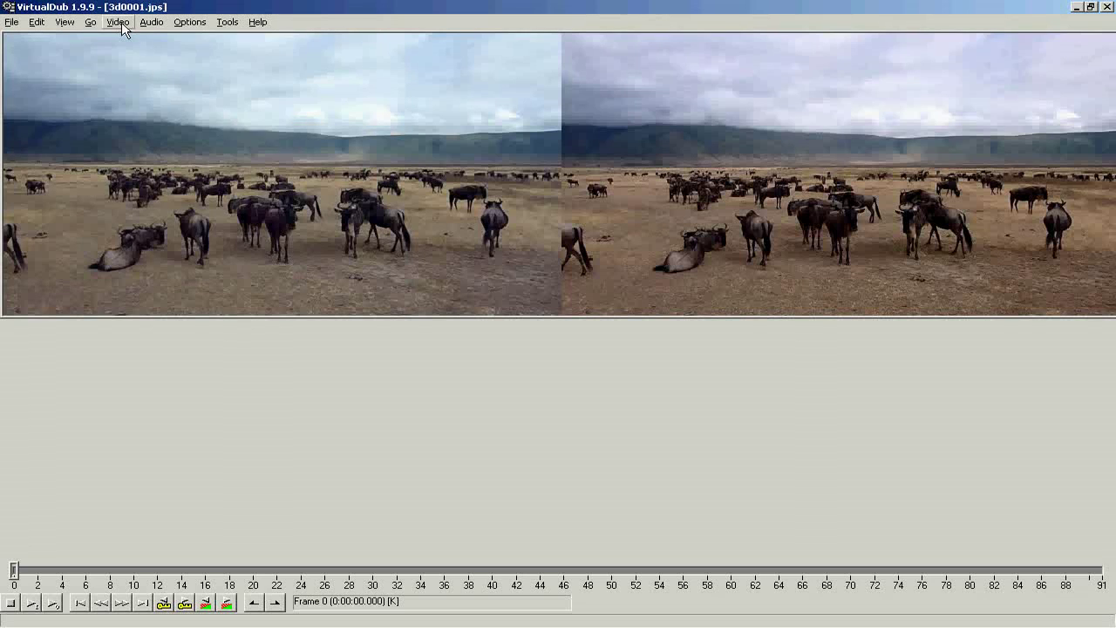
Set the video compression to the Xvid MPEG-4 Codec, accepting its encoder settings.
{"action": "left_click", "coordinate": [119, 23]}
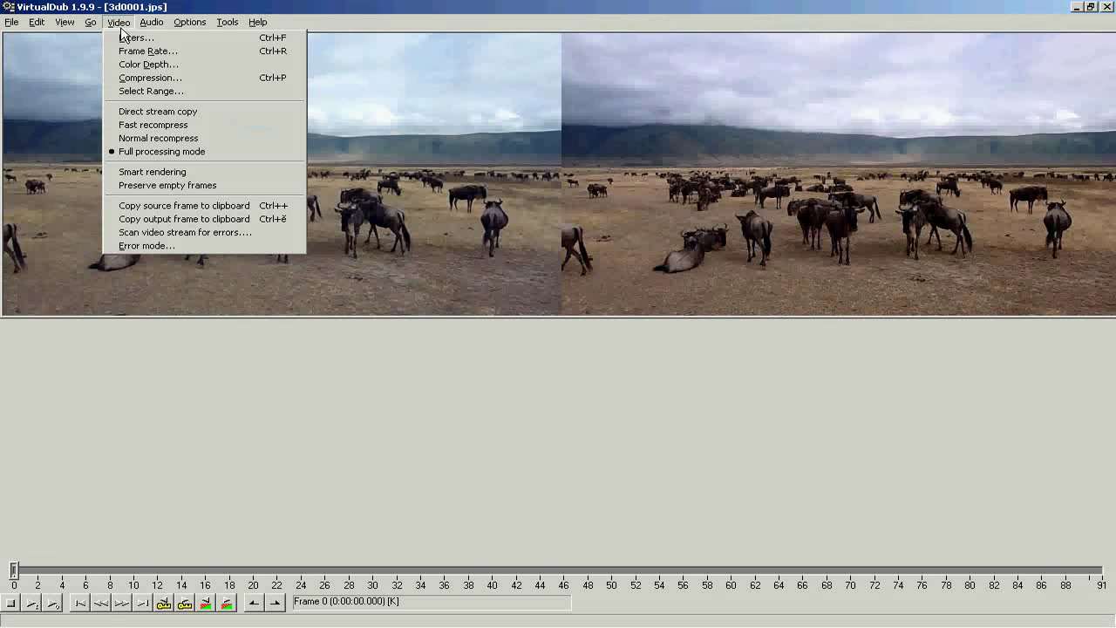
{"action": "left_click", "coordinate": [127, 81]}
{"action": "scroll", "coordinate": [245, 132], "scroll_direction": "down", "scroll_amount": 2}
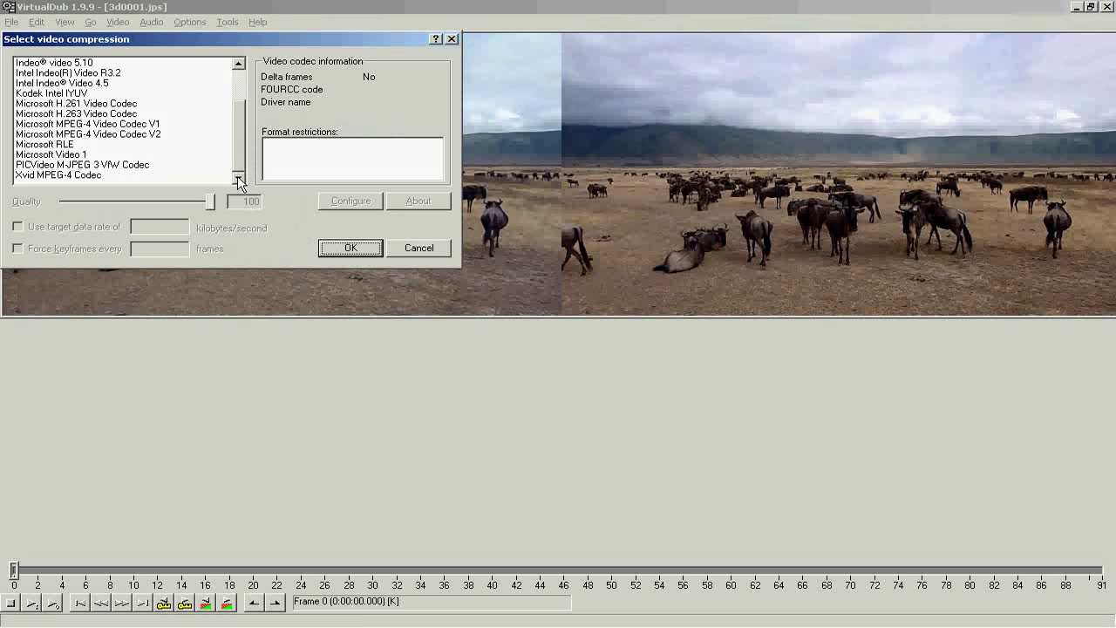
{"action": "left_click", "coordinate": [96, 175]}
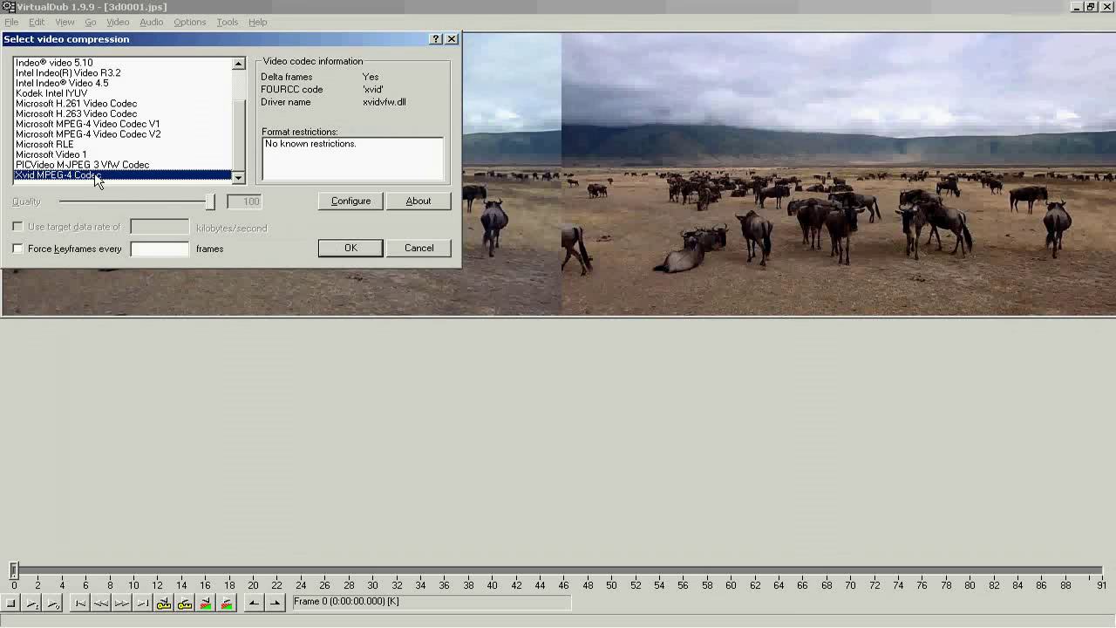
{"action": "left_click", "coordinate": [349, 206]}
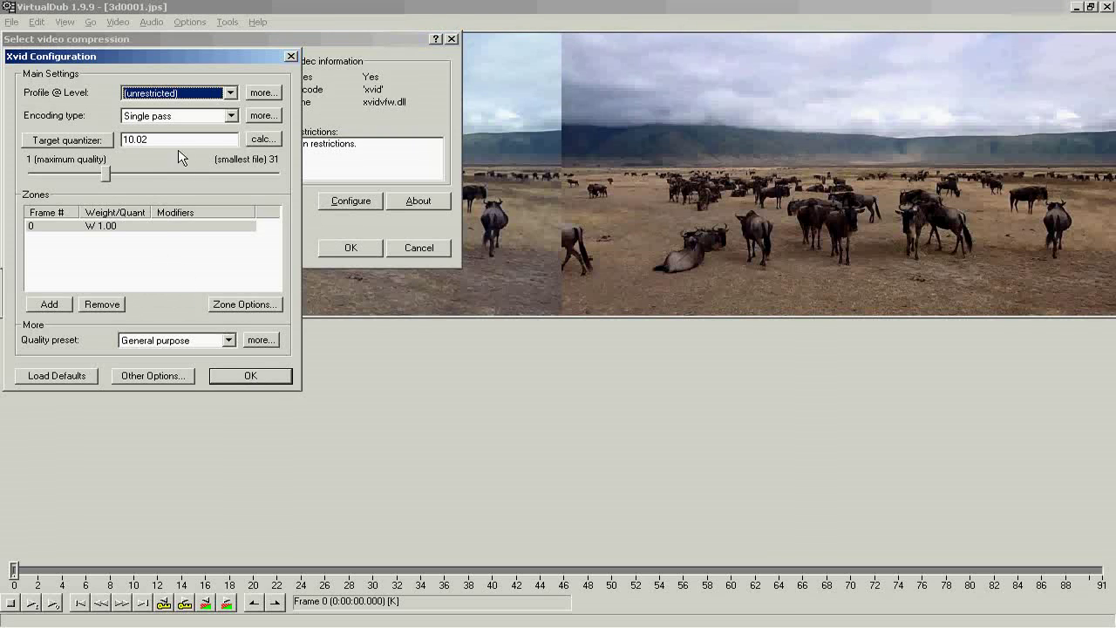
{"action": "left_click", "coordinate": [258, 384]}
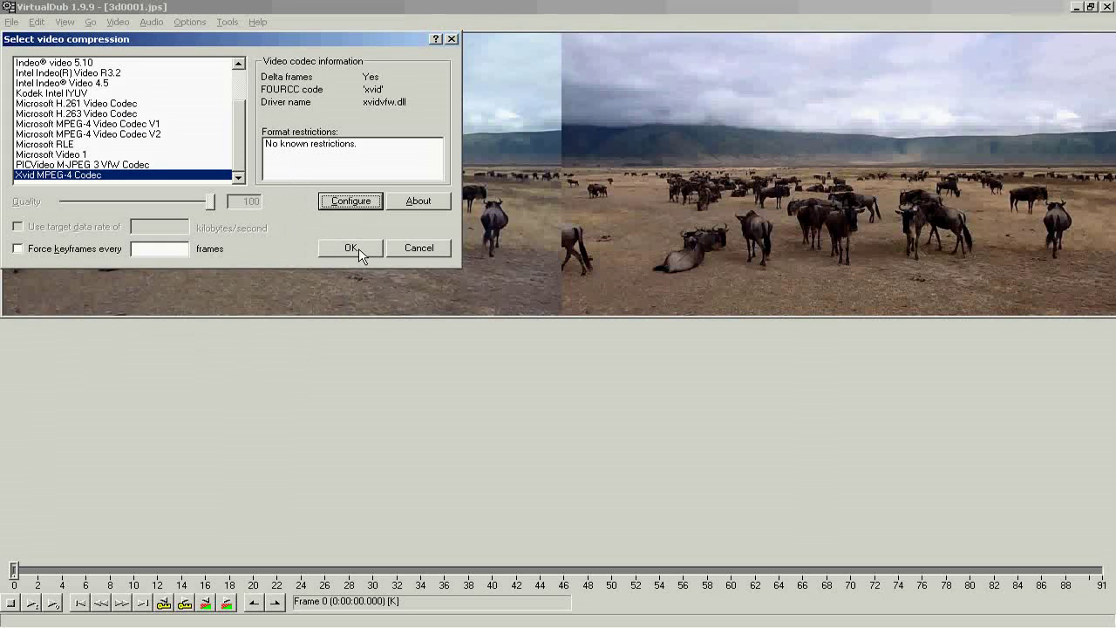
{"action": "left_click", "coordinate": [350, 249]}
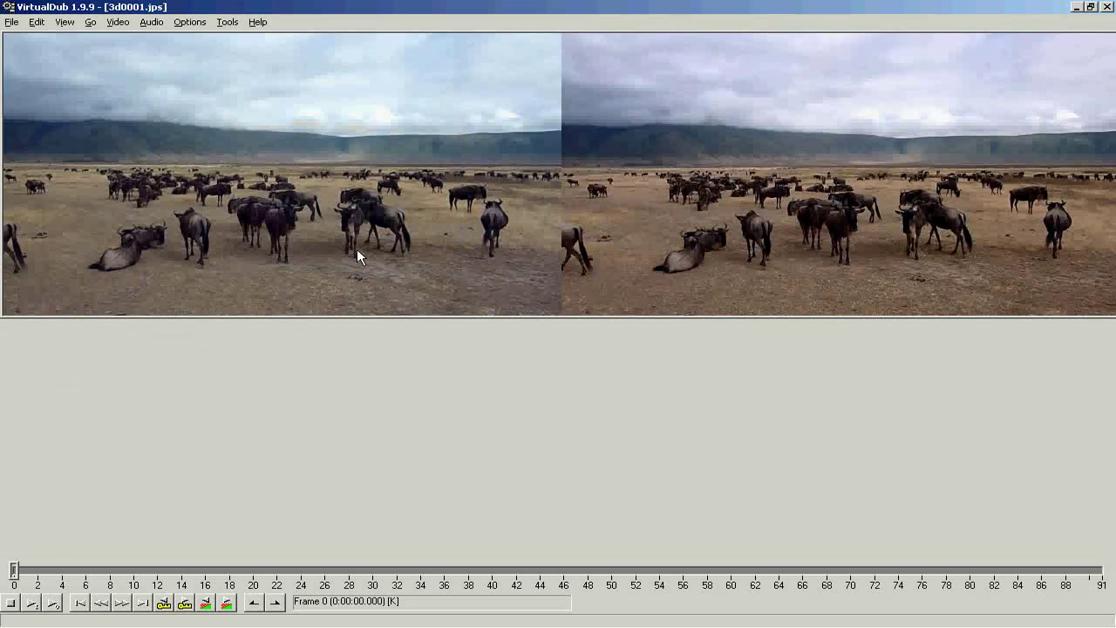
Save the video as 3d0001.avi to start the Xvid render.
{"action": "left_click", "coordinate": [12, 23]}
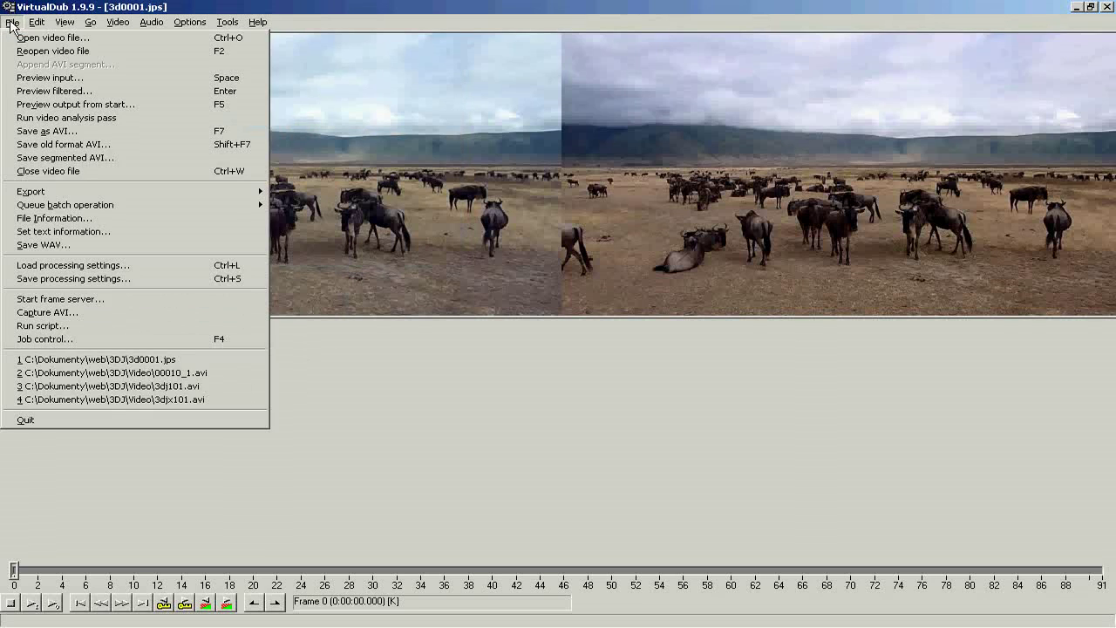
{"action": "left_click", "coordinate": [50, 135]}
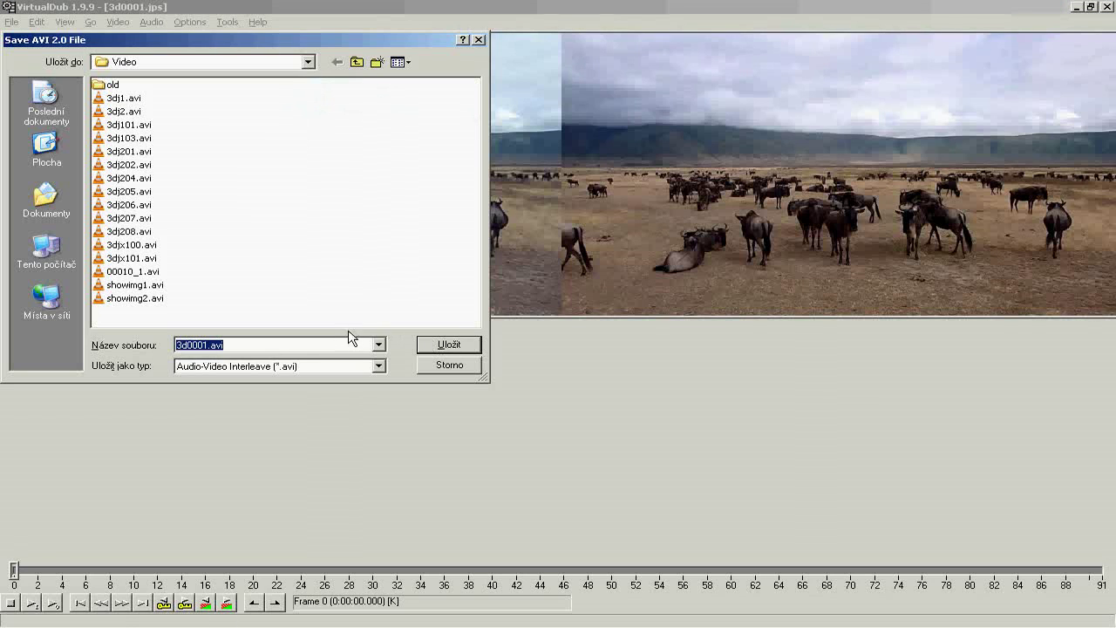
{"action": "left_click", "coordinate": [449, 347]}
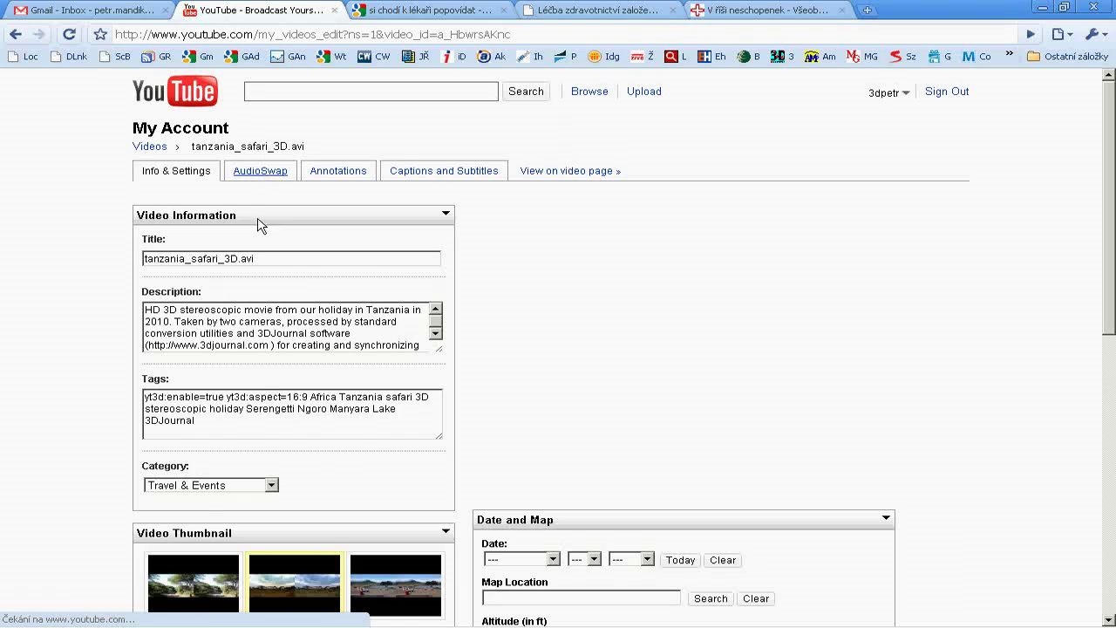
Check the yt3d tags on tanzania_safari_3D.avi, then watch it as Red / Cyan Glasses: Full Color.
{"action": "left_click", "coordinate": [190, 434]}
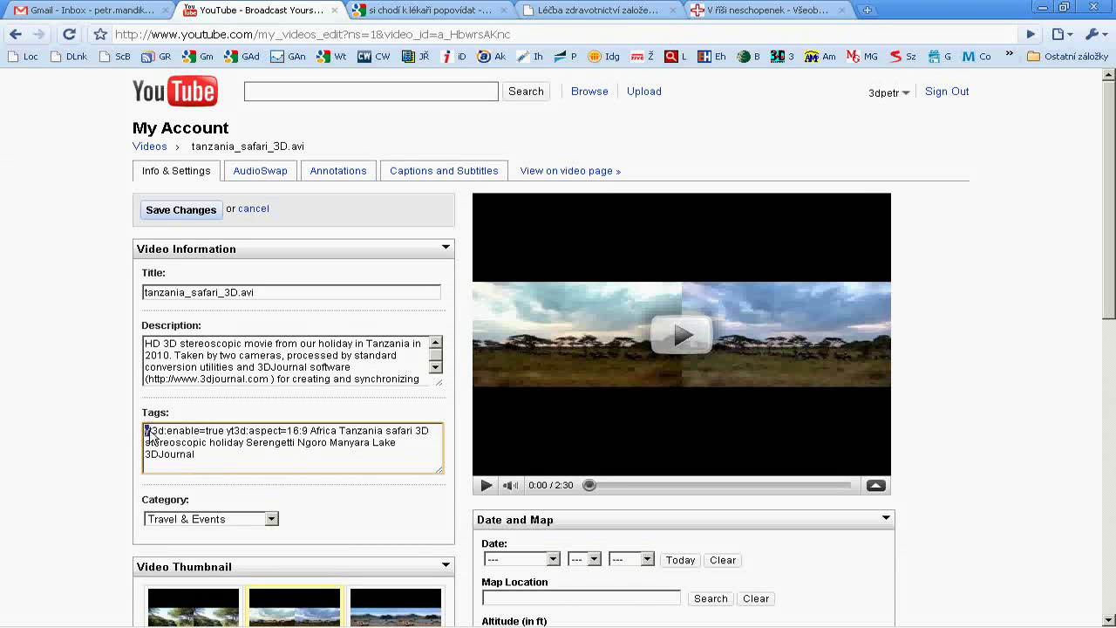
{"action": "left_click_drag", "start_coordinate": [148, 432], "coordinate": [308, 433]}
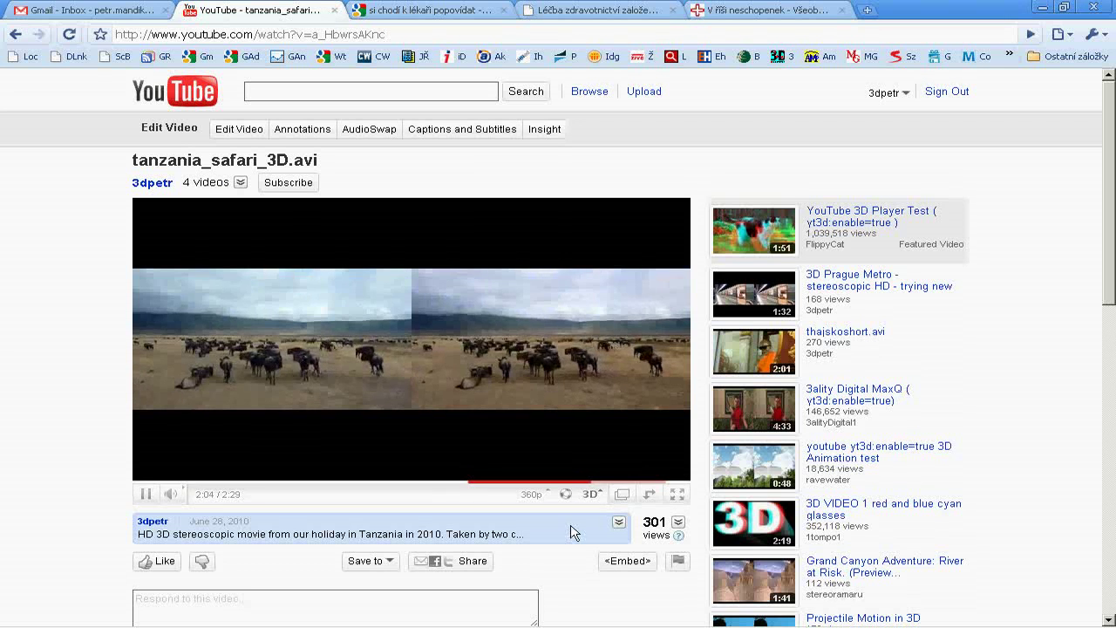
{"action": "left_click", "coordinate": [592, 495]}
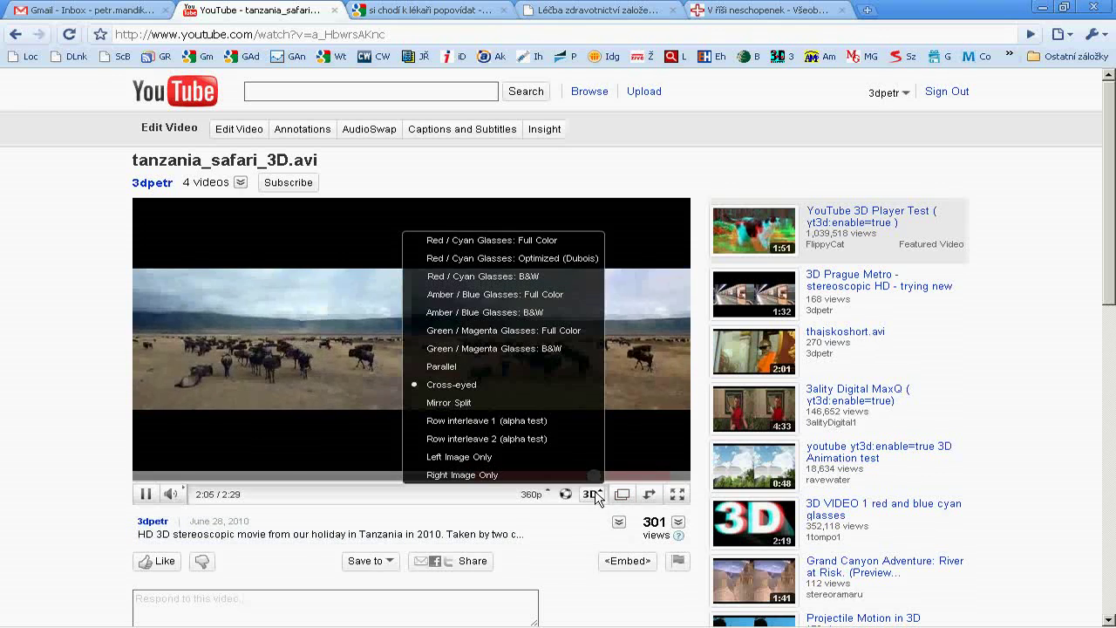
{"action": "left_click", "coordinate": [544, 241]}
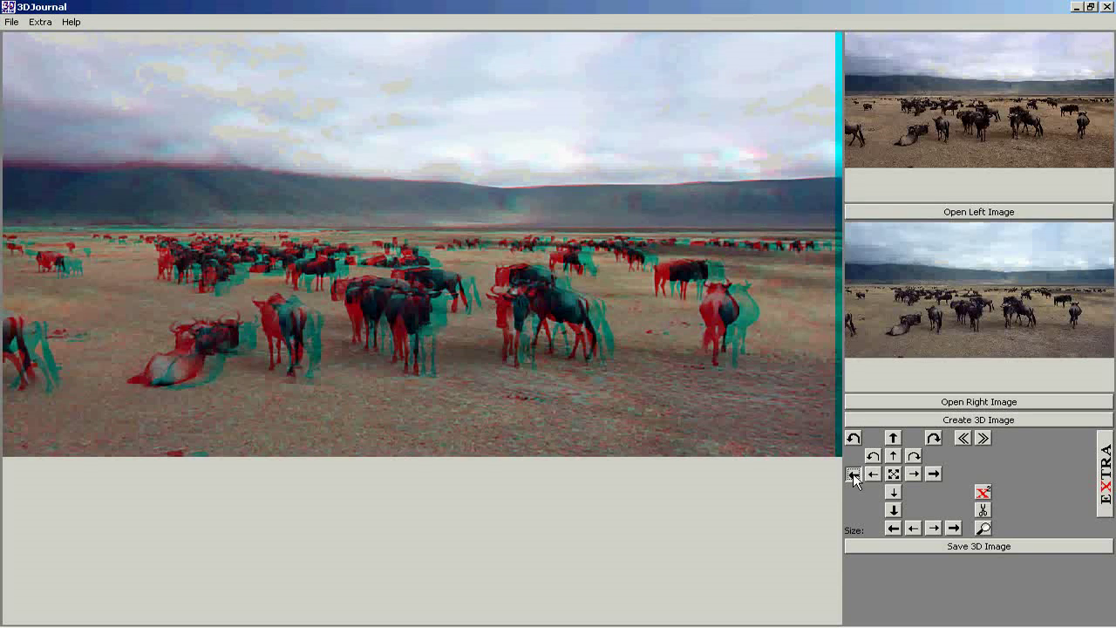
Fine-tune the wildebeest anaglyph's horizontal left-right offset using the arrow and shift buttons.
{"action": "left_click", "coordinate": [853, 475]}
{"action": "left_click", "coordinate": [853, 476]}
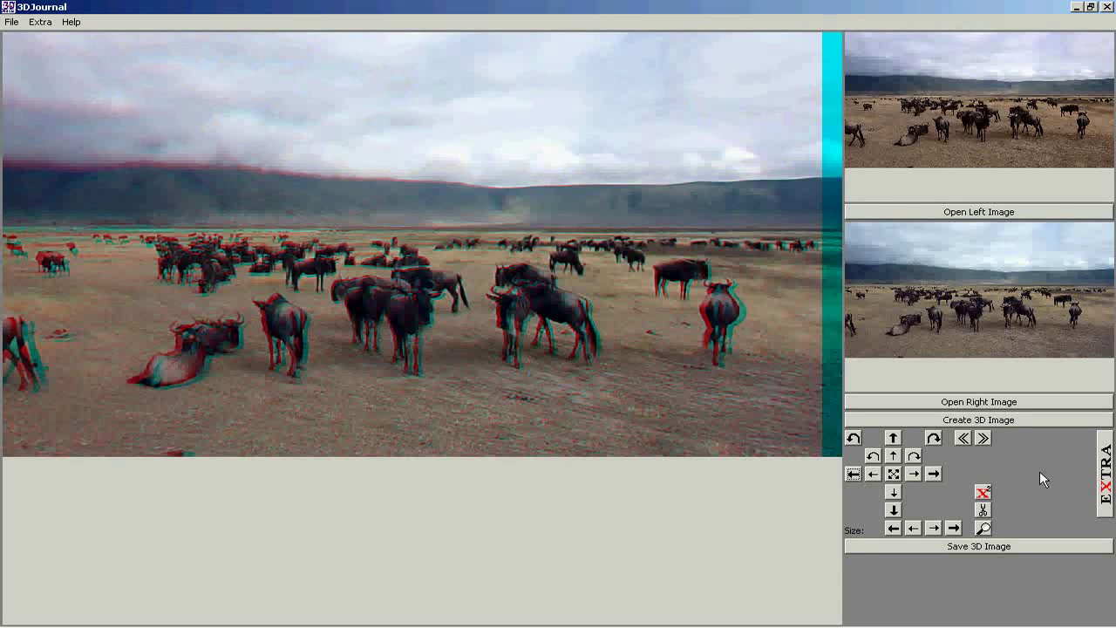
{"action": "left_click", "coordinate": [983, 439]}
{"action": "left_click", "coordinate": [983, 439]}
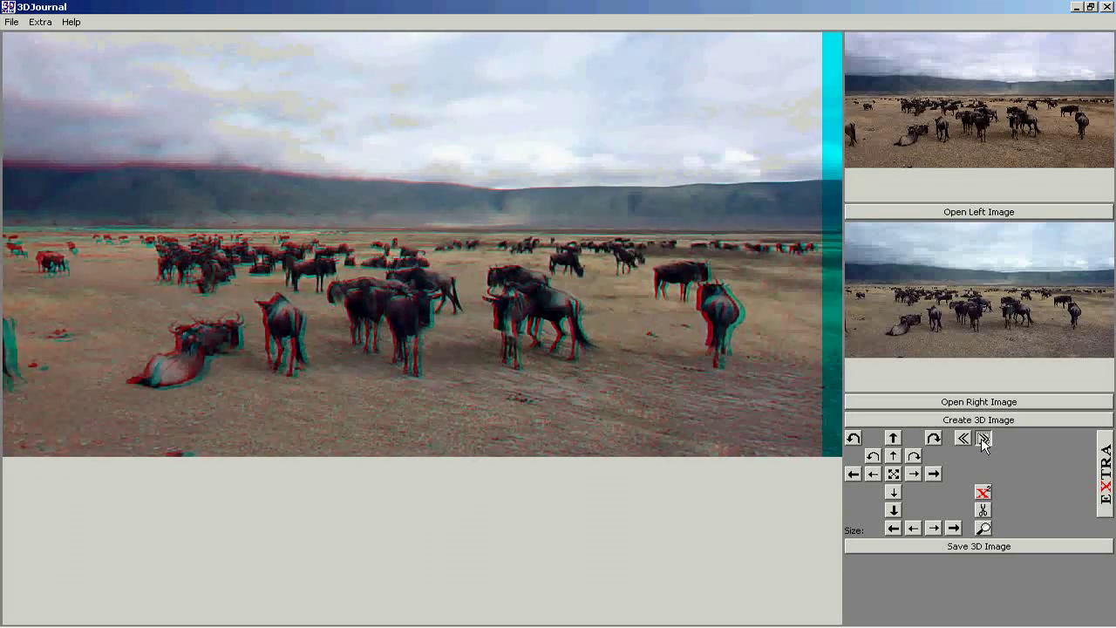
{"action": "left_click", "coordinate": [983, 438]}
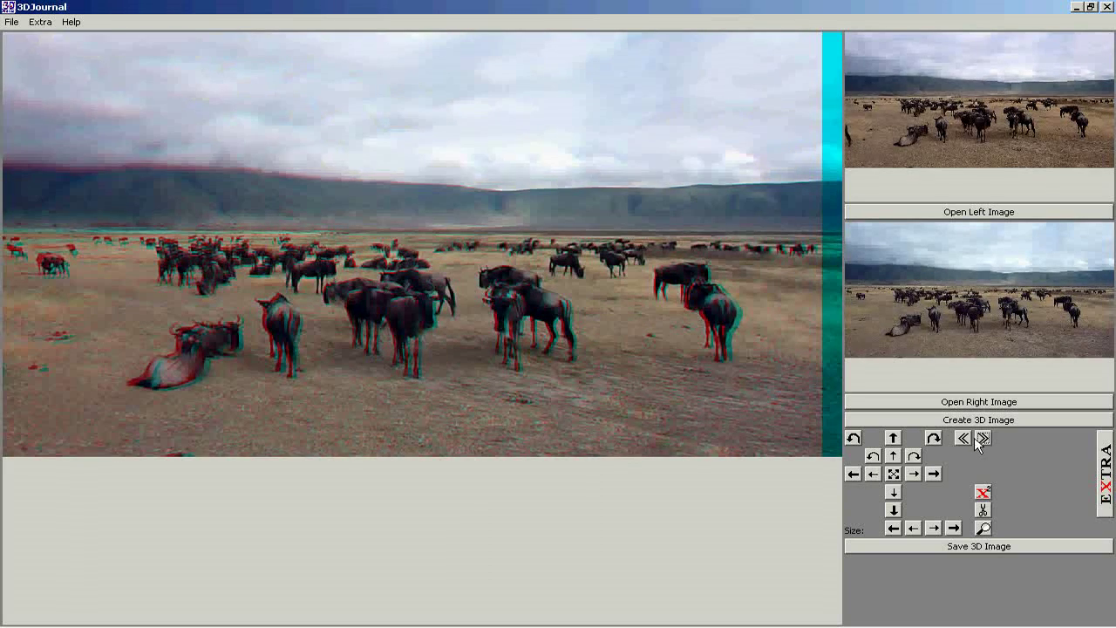
{"action": "left_click", "coordinate": [964, 438]}
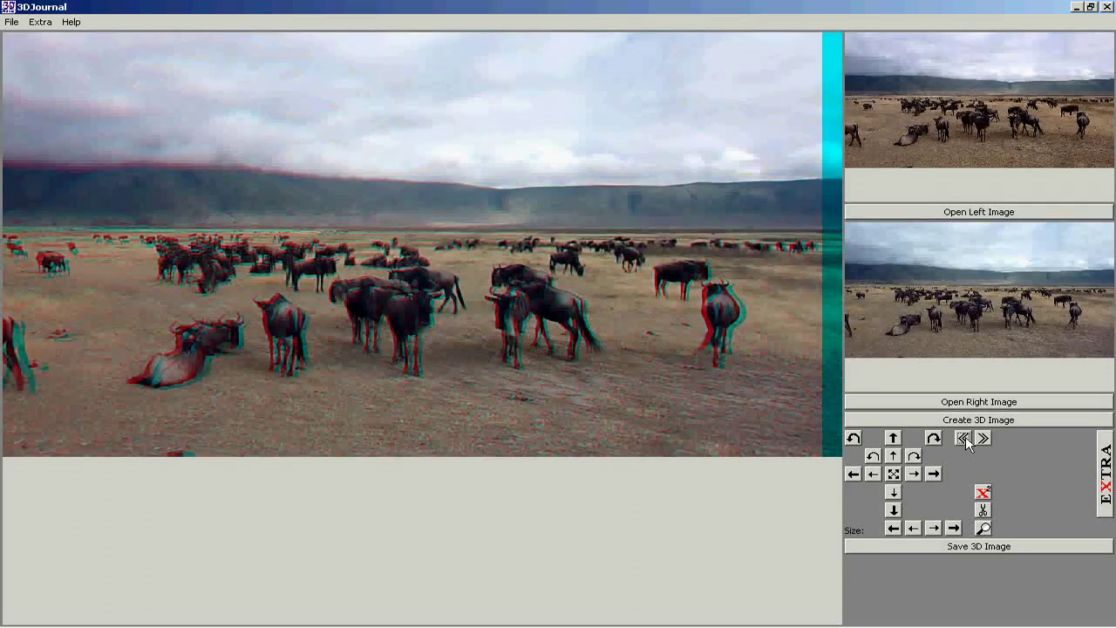
{"action": "left_click", "coordinate": [964, 439]}
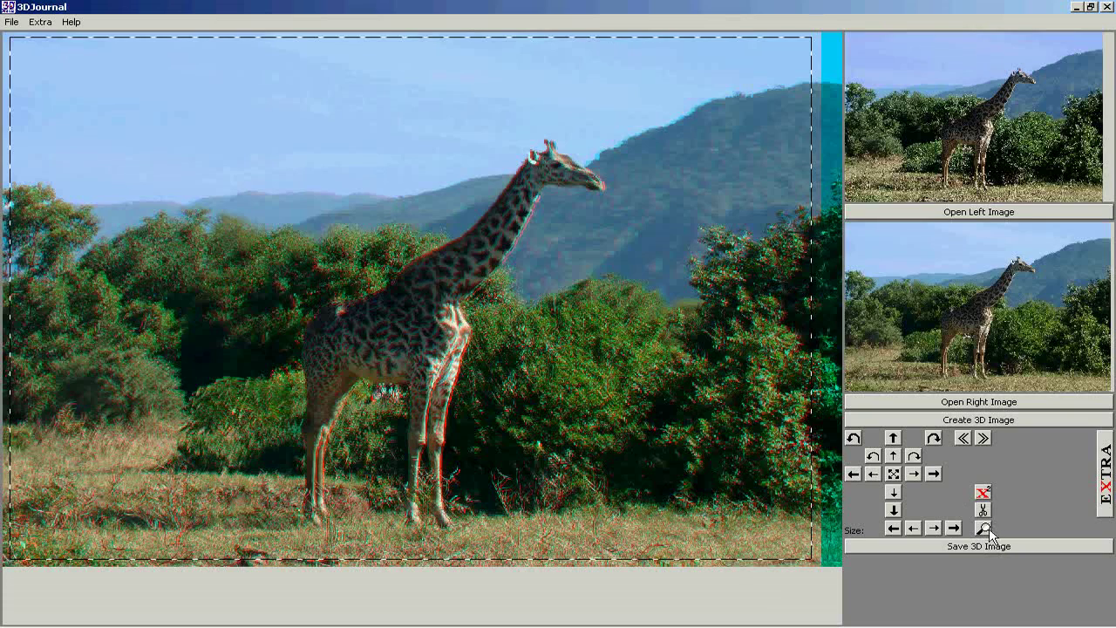
{"action": "left_click", "coordinate": [985, 529]}
{"action": "left_click", "coordinate": [985, 529]}
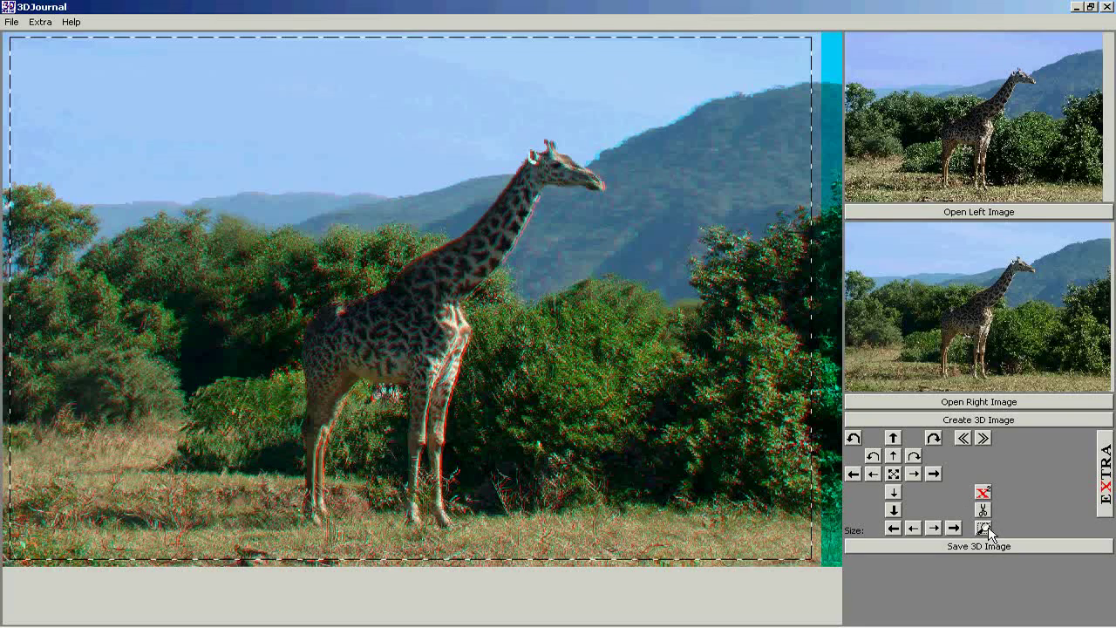
{"action": "left_click", "coordinate": [1105, 489]}
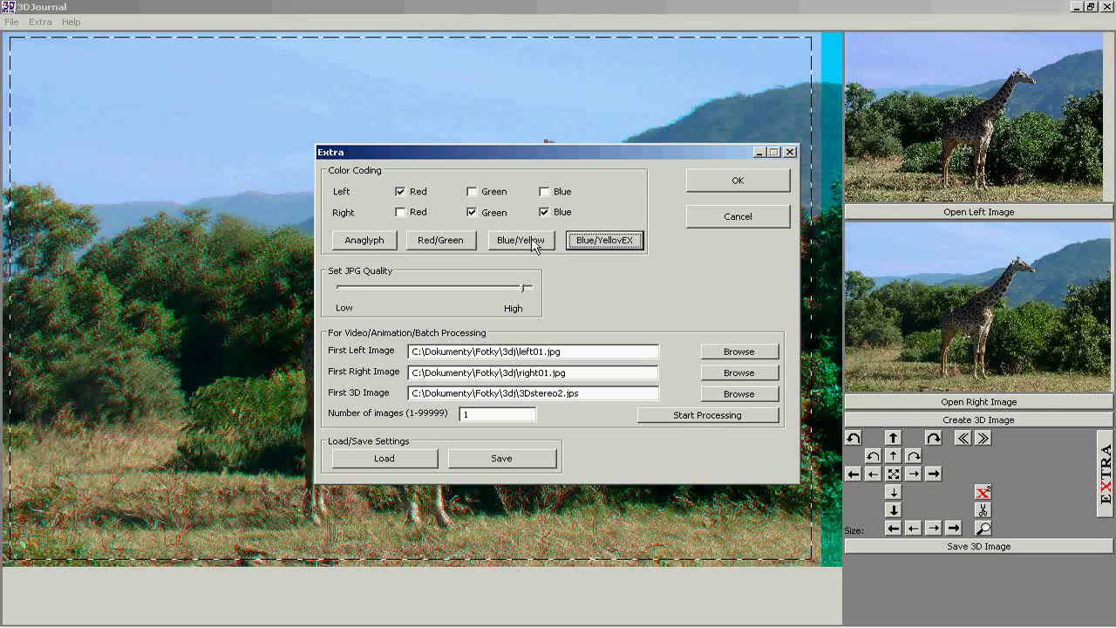
{"action": "left_click", "coordinate": [516, 242]}
{"action": "left_click", "coordinate": [729, 183]}
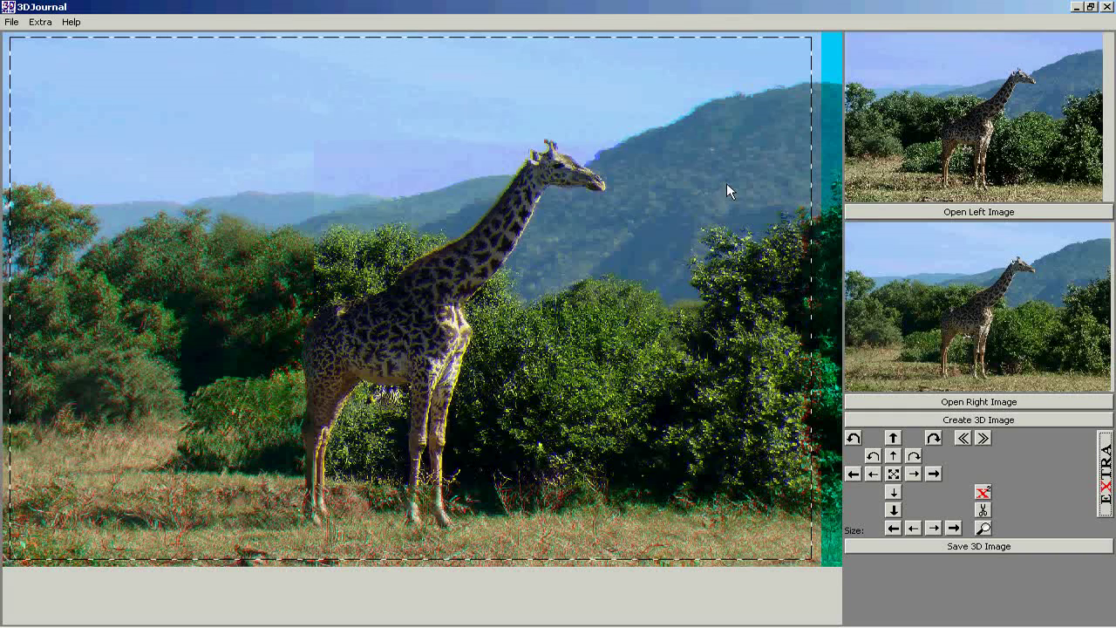
{"action": "left_click", "coordinate": [1106, 460]}
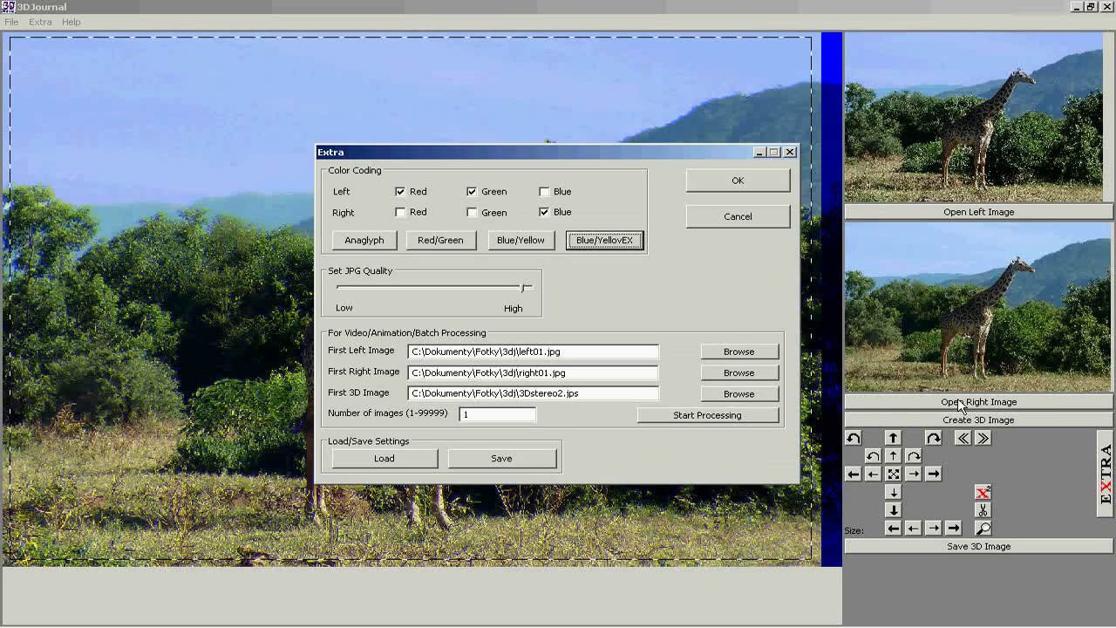
{"action": "left_click", "coordinate": [373, 244]}
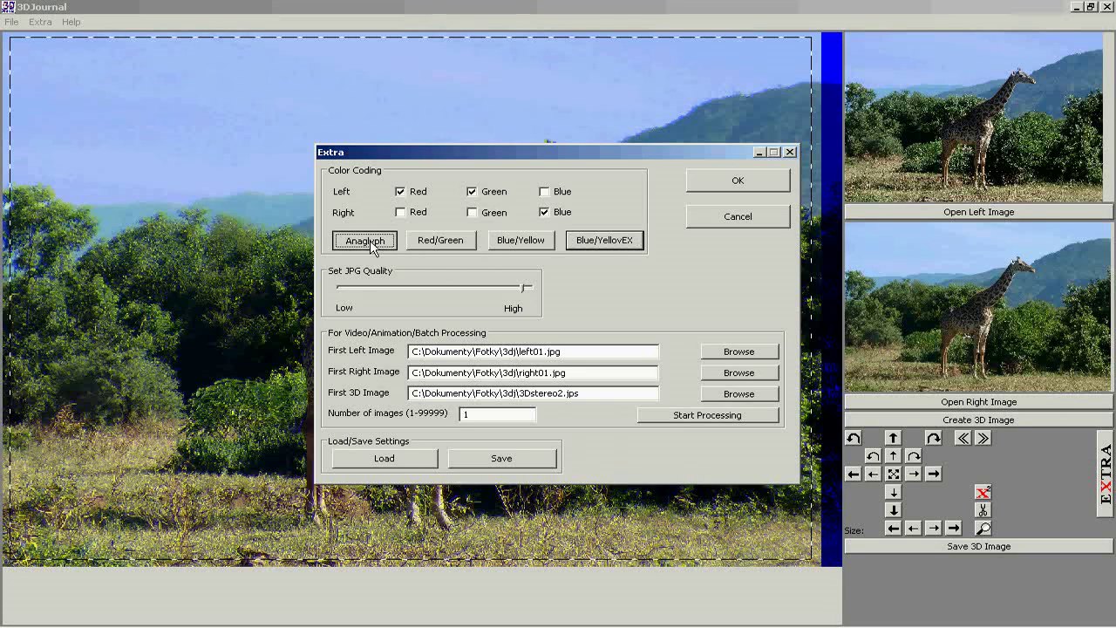
{"action": "left_click", "coordinate": [738, 179]}
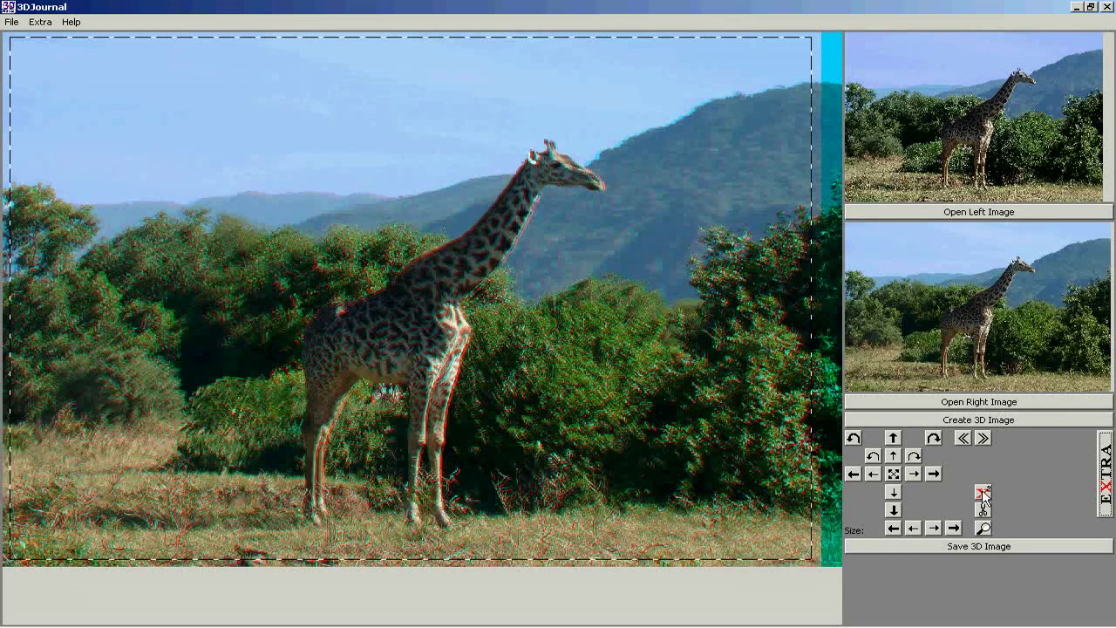
In Extra2, enable 3D Live Colors and 3D Live Colors+ and set HD size 1280×720.
{"action": "left_click", "coordinate": [983, 494]}
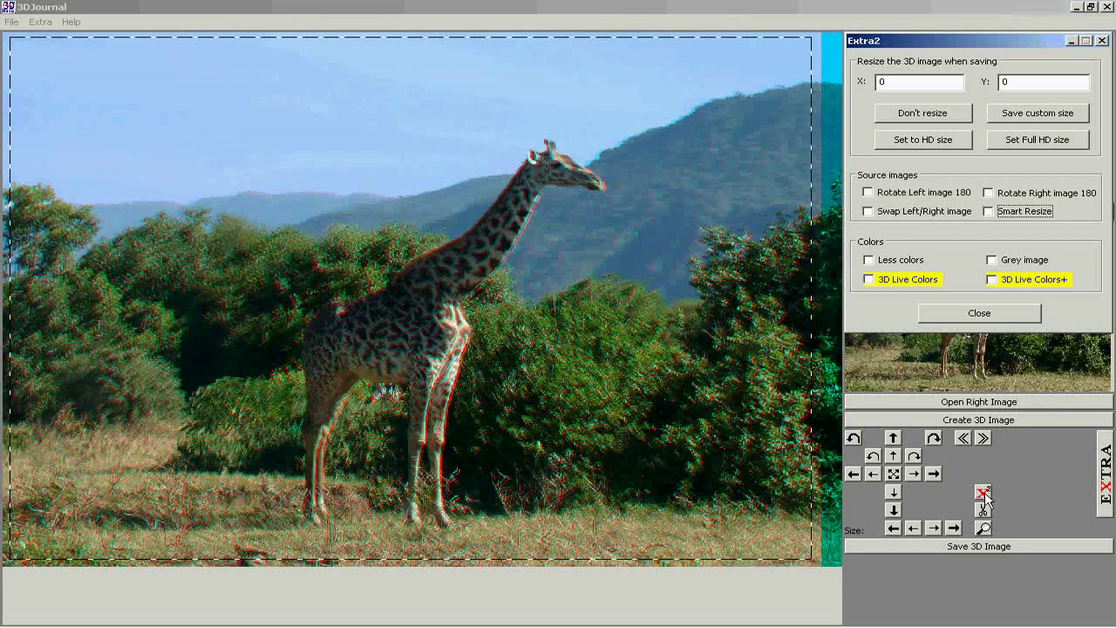
{"action": "left_click", "coordinate": [998, 281]}
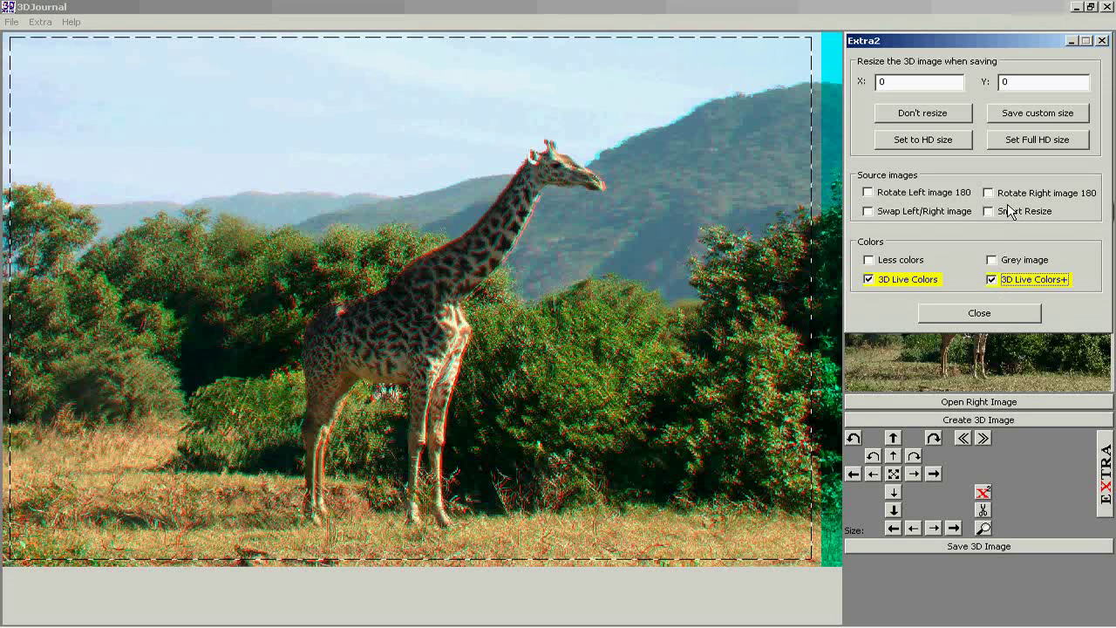
{"action": "left_click", "coordinate": [935, 143]}
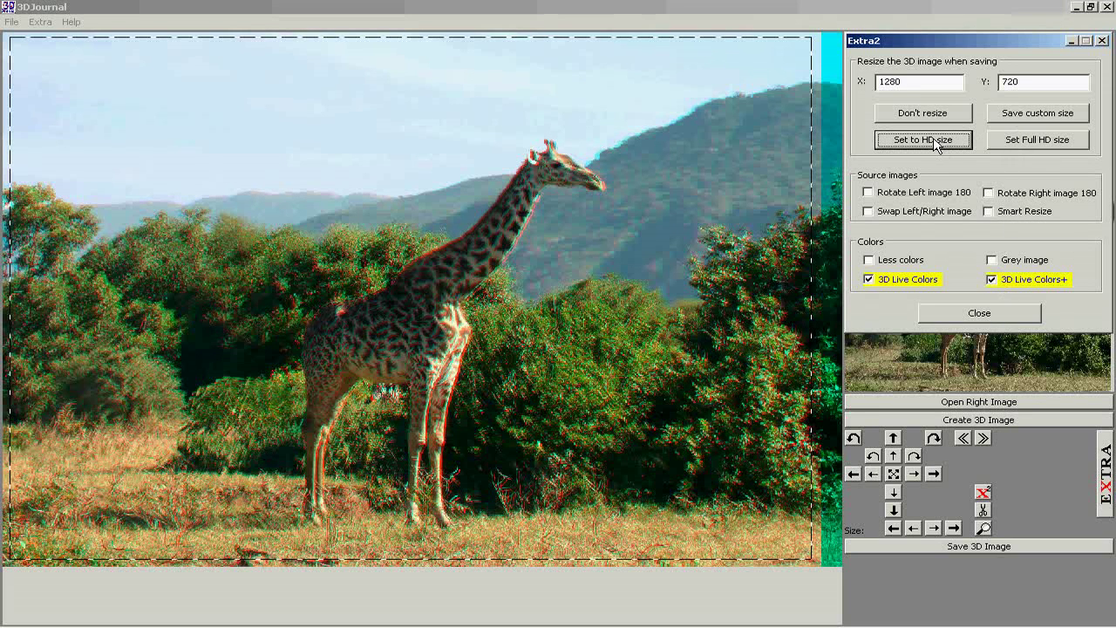
{"action": "left_click", "coordinate": [991, 318]}
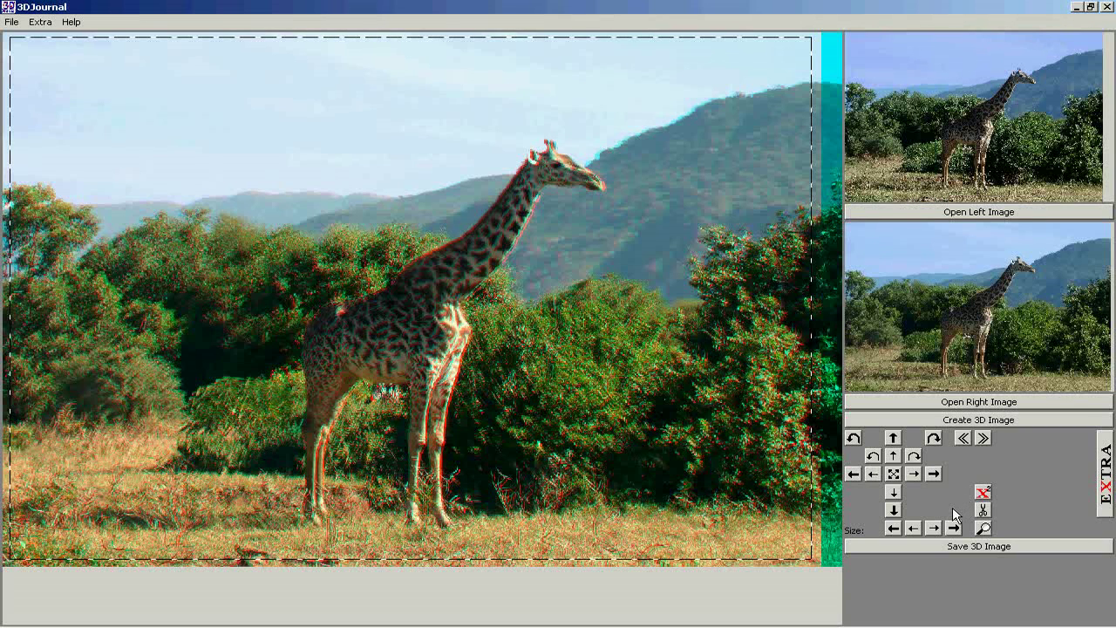
Toggle Extra > Screen Size on and back off to restore the display layout.
{"action": "left_click", "coordinate": [42, 23]}
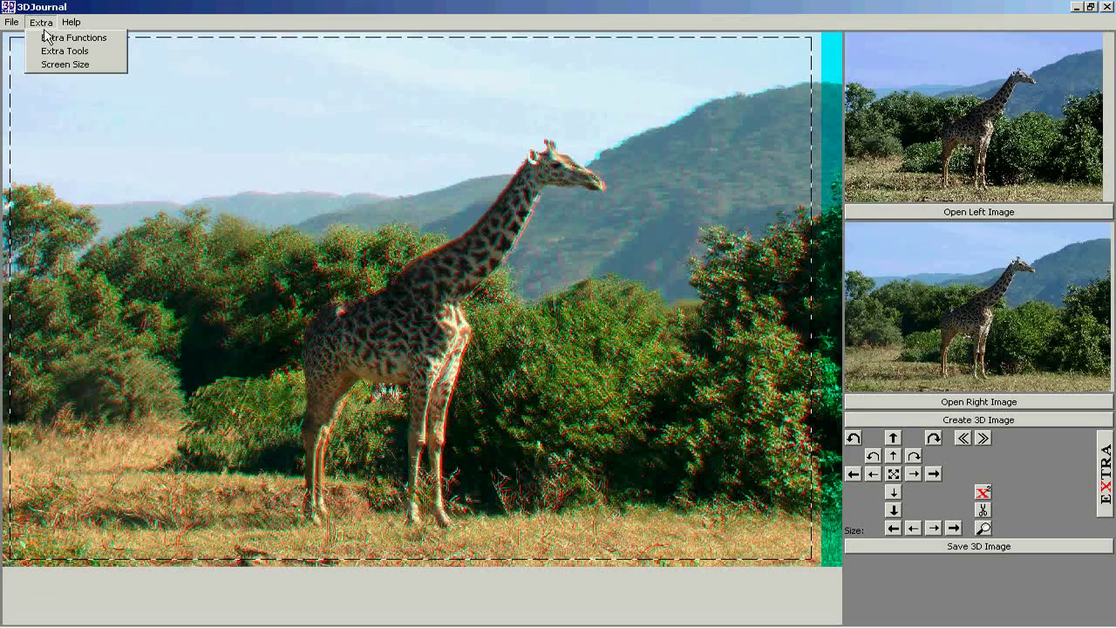
{"action": "left_click", "coordinate": [59, 64]}
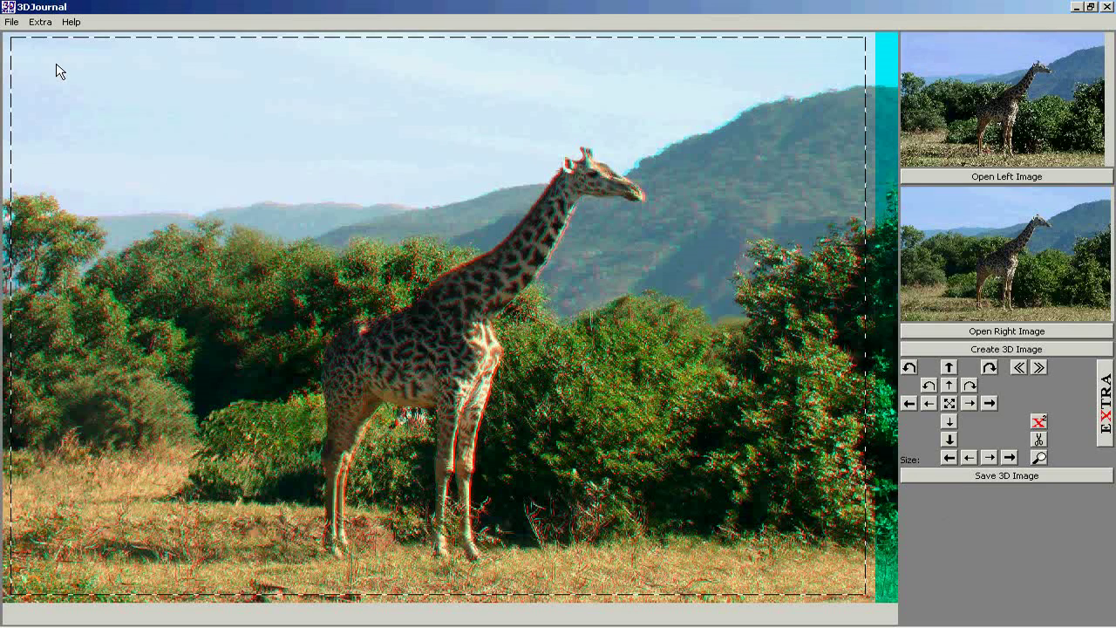
{"action": "left_click", "coordinate": [42, 23]}
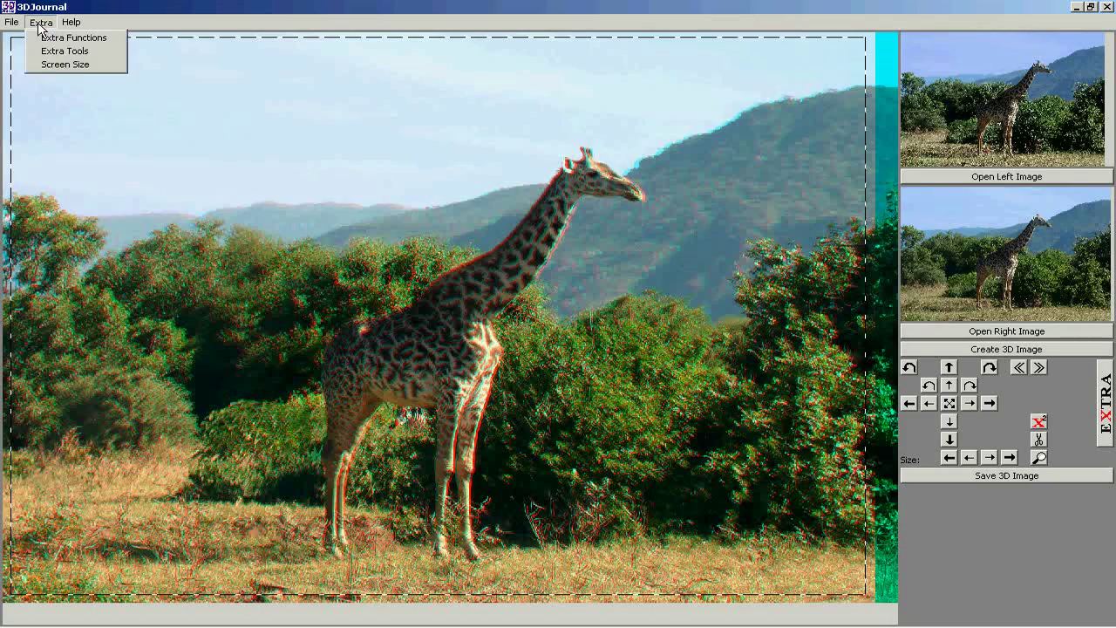
{"action": "left_click", "coordinate": [59, 68]}
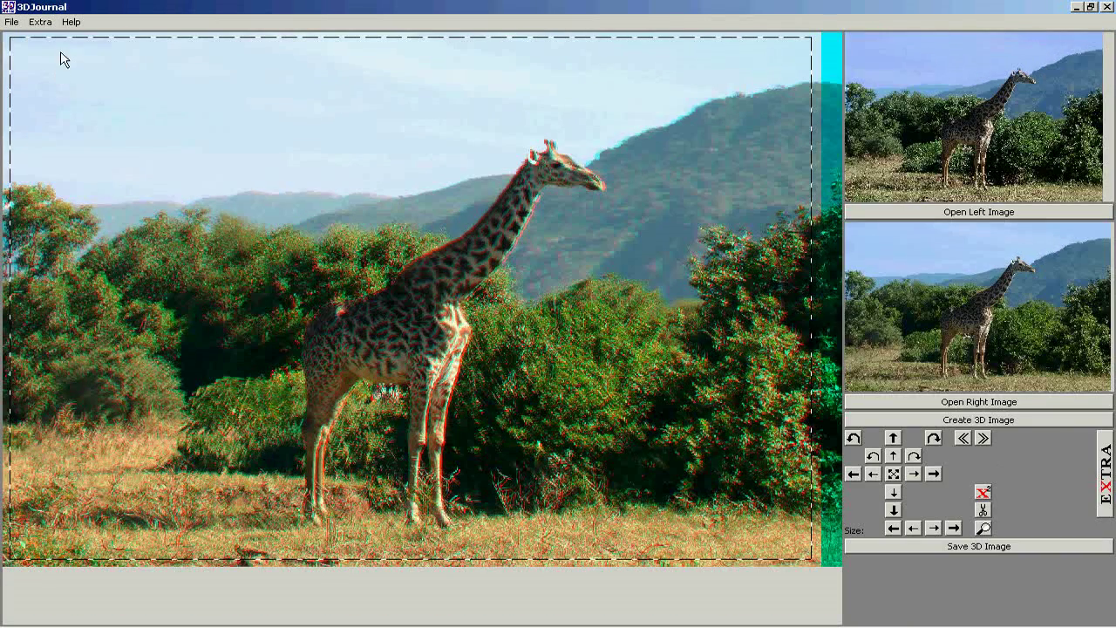